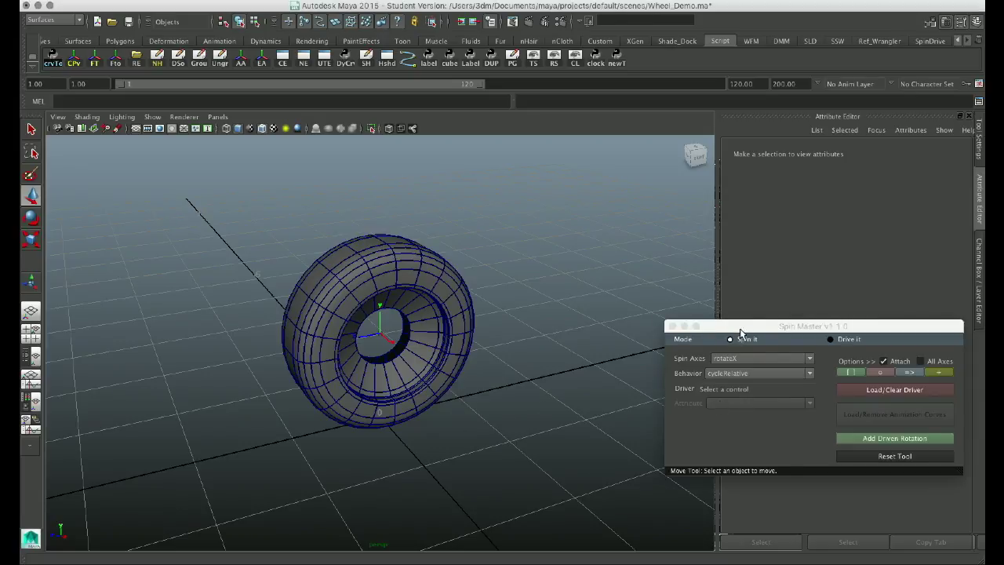
Select the tire_geo mesh and orbit the view around it.
{"action": "left_click_drag", "start_coordinate": [740, 333], "coordinate": [692, 368]}
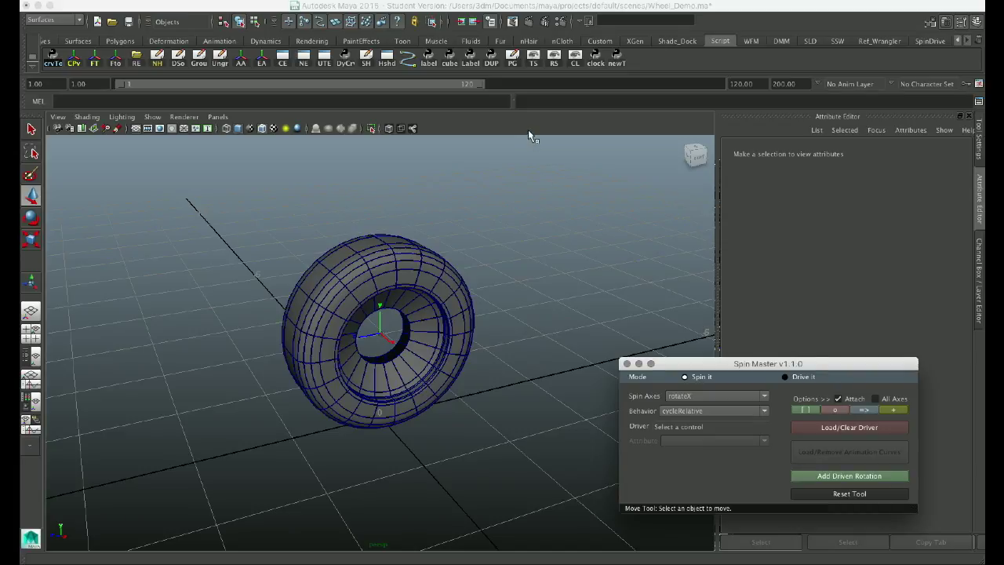
{"action": "left_click", "coordinate": [541, 218]}
{"action": "mouse_move", "coordinate": [390, 237]}
{"action": "left_mouse_down", "text": "alt"}
{"action": "mouse_move", "coordinate": [442, 250]}
{"action": "mouse_move", "coordinate": [359, 254]}
{"action": "mouse_move", "coordinate": [397, 249]}
{"action": "mouse_move", "coordinate": [365, 246]}
{"action": "mouse_move", "coordinate": [387, 231]}
{"action": "mouse_move", "coordinate": [396, 242]}
{"action": "left_mouse_up", "text": "alt"}
{"action": "left_click", "coordinate": [386, 258]}
{"action": "left_click_drag", "start_coordinate": [421, 437], "coordinate": [382, 424], "text": "alt"}
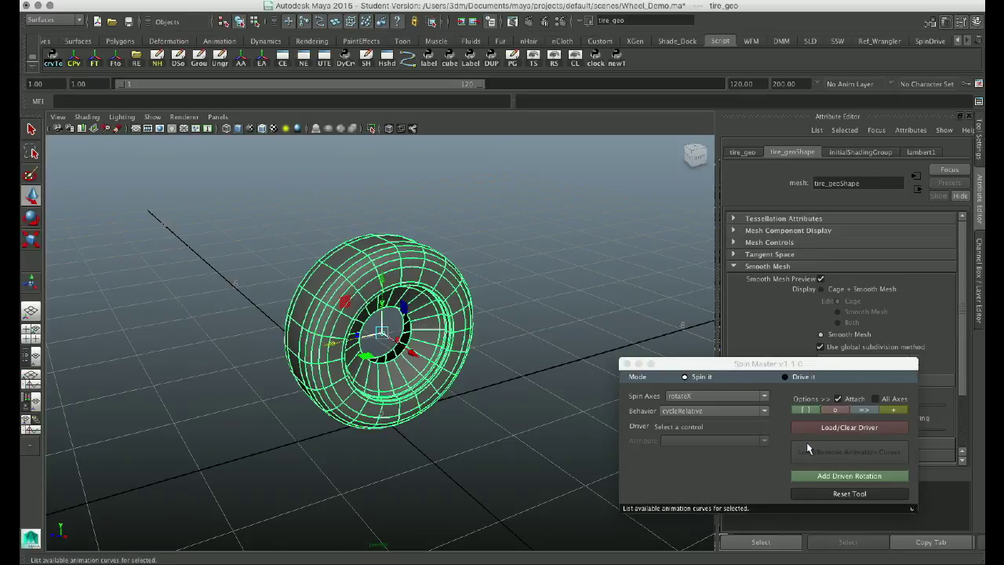
Add a driven rotation box control around the tire and slide it along X to test.
{"action": "left_click", "coordinate": [840, 476]}
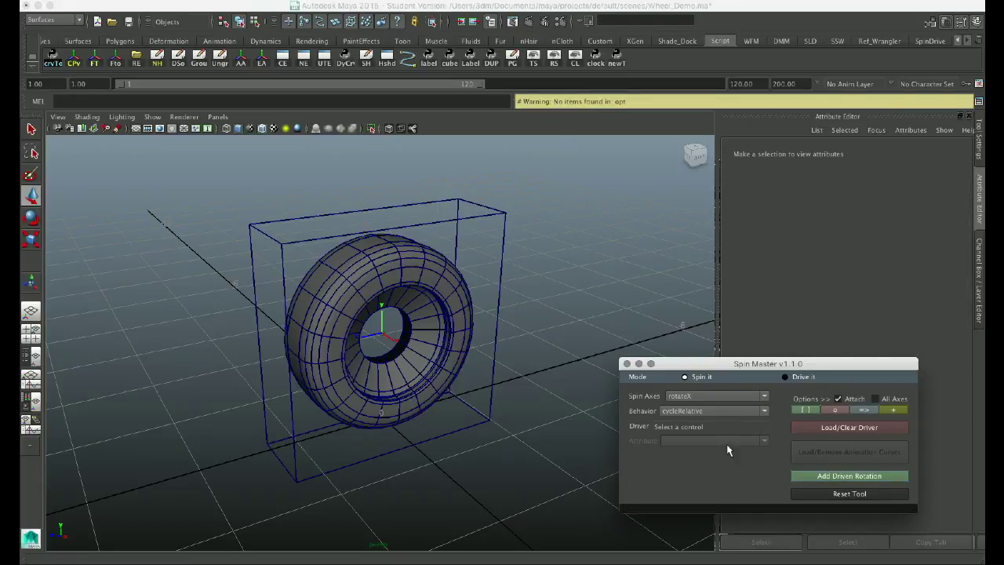
{"action": "left_click", "coordinate": [463, 415]}
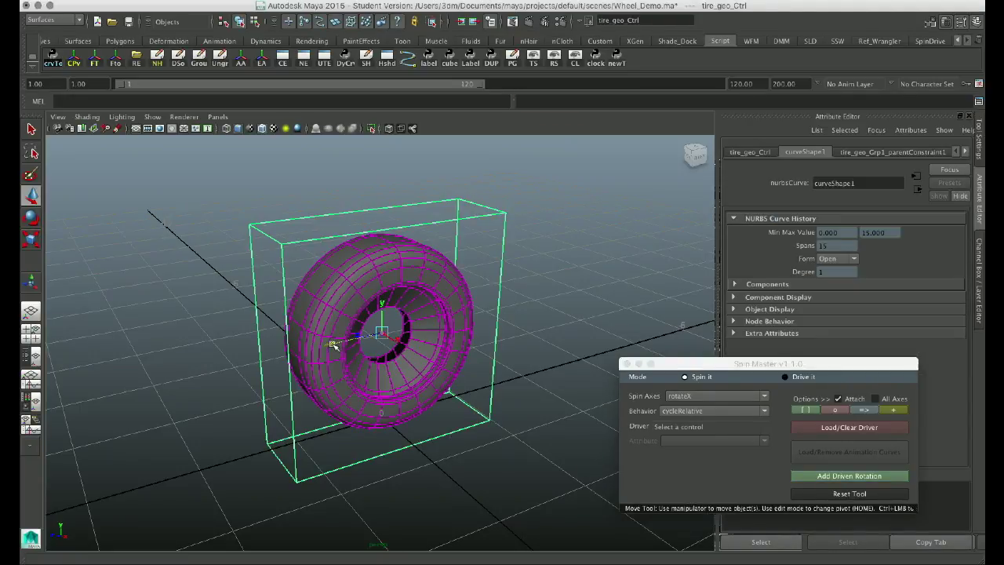
{"action": "left_click_drag", "start_coordinate": [336, 349], "coordinate": [505, 382]}
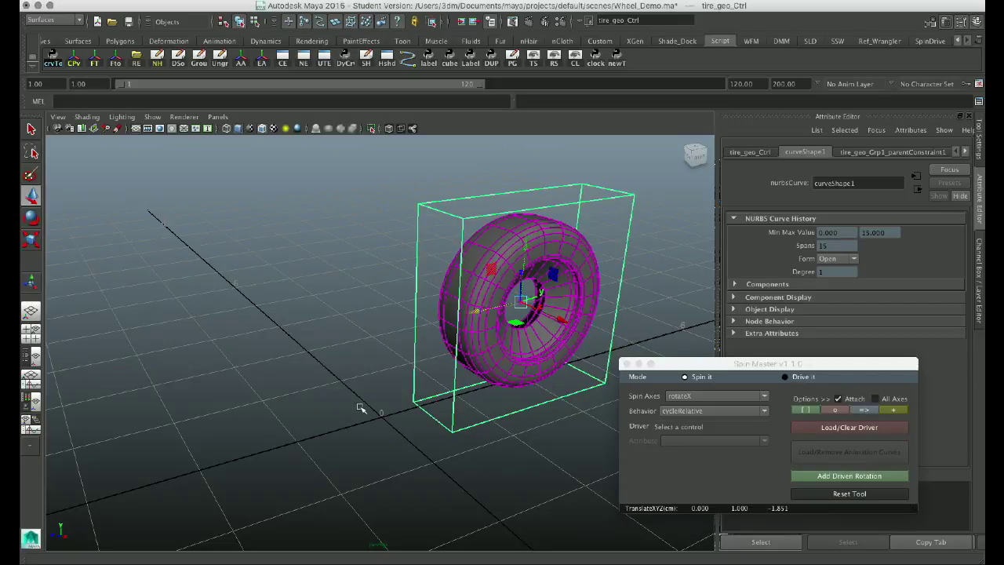
{"action": "left_click_drag", "start_coordinate": [473, 314], "coordinate": [307, 362]}
Reset the tire control's Translate Z to 0 in the Channel Box.
{"action": "left_click", "coordinate": [976, 264]}
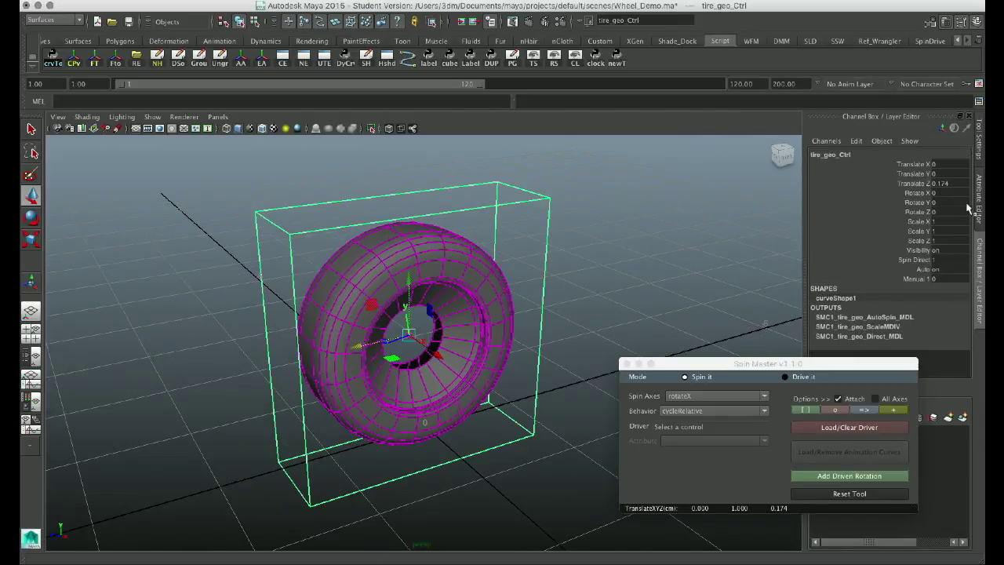
{"action": "double_click", "coordinate": [943, 183]}
{"action": "type", "text": "0"}
{"action": "key", "text": "Return"}
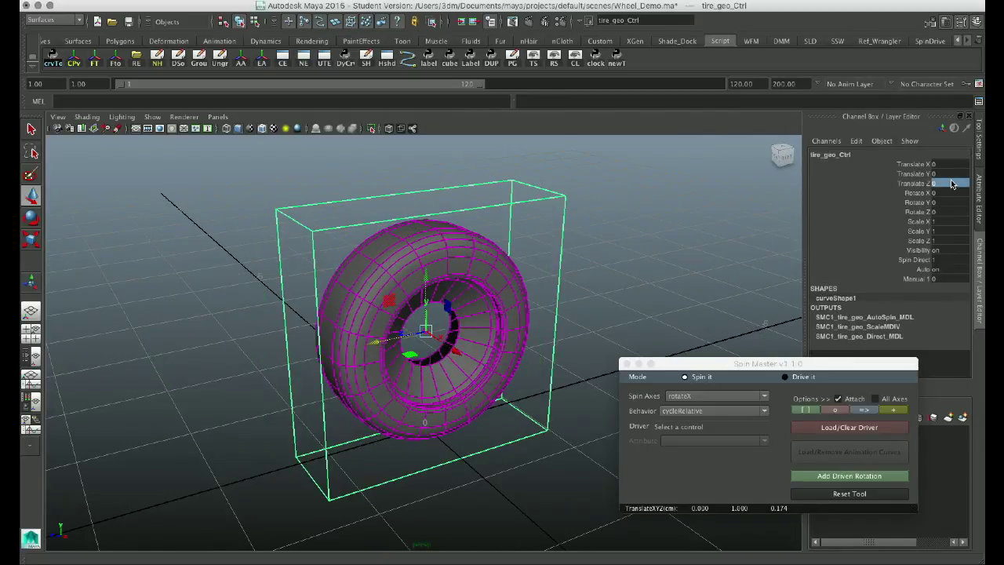
{"action": "left_click", "coordinate": [480, 242]}
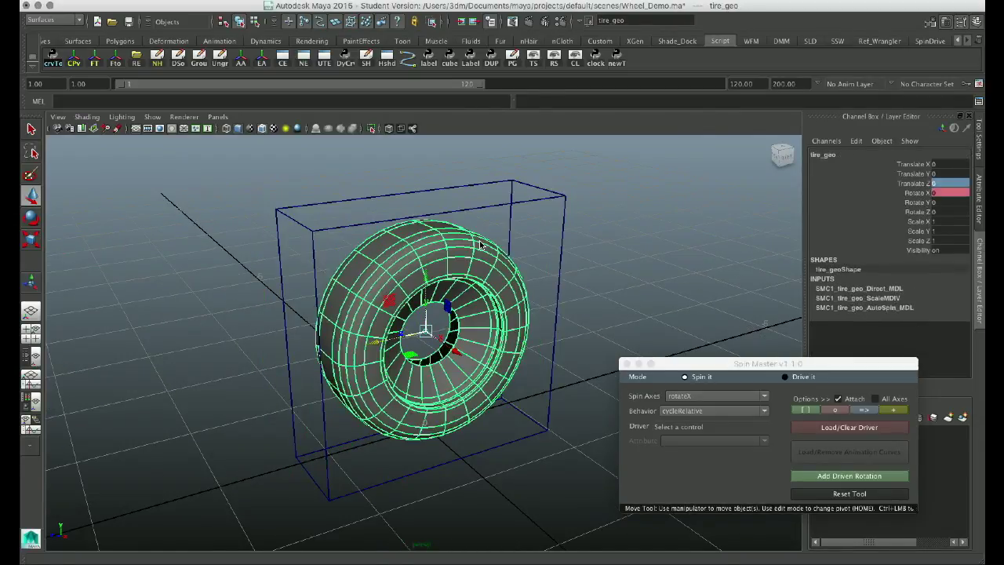
{"action": "key", "text": "ctrl+z"}
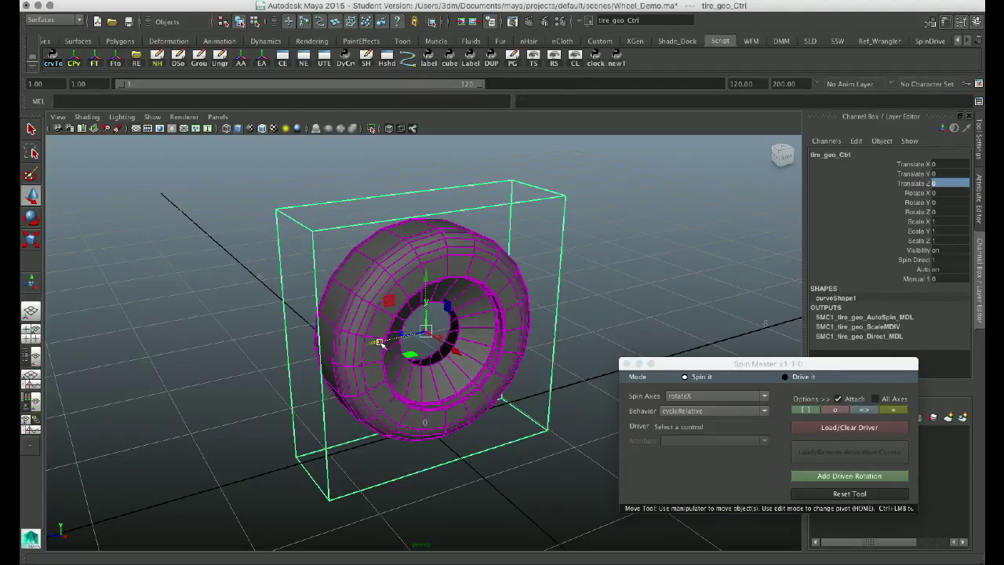
{"action": "left_click_drag", "start_coordinate": [380, 343], "coordinate": [426, 374]}
{"action": "type", "text": "0"}
{"action": "key", "text": "Return"}
Try the Manual spin attribute with a middle-mouse slide, then undo the change.
{"action": "left_click_drag", "start_coordinate": [721, 366], "coordinate": [734, 345]}
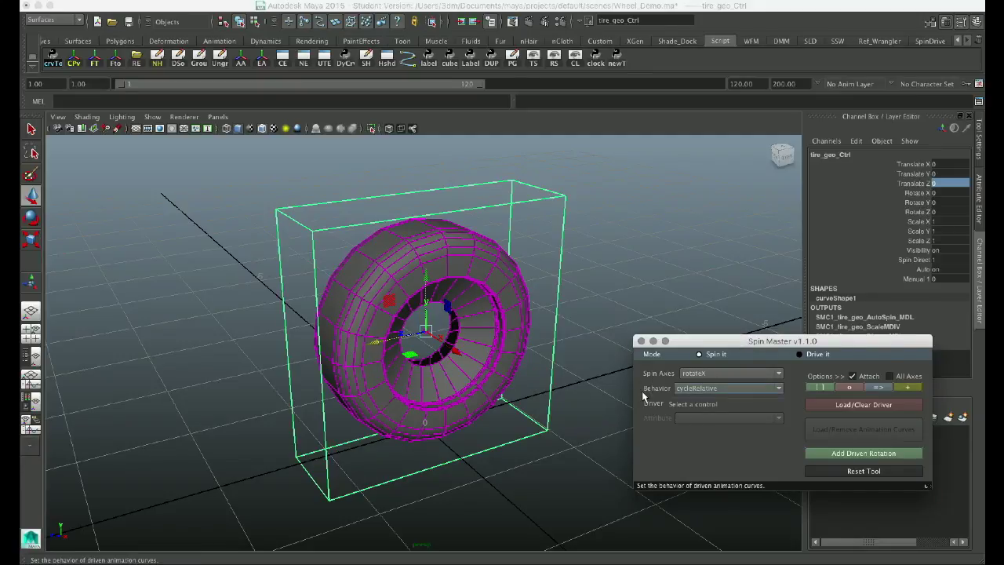
{"action": "left_click_drag", "start_coordinate": [734, 343], "coordinate": [729, 368]}
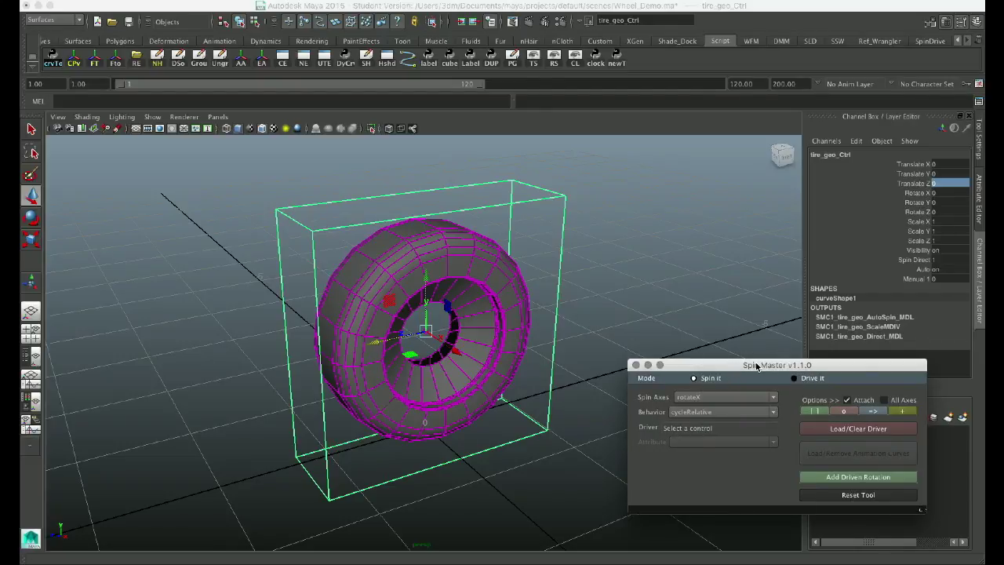
{"action": "left_click", "coordinate": [914, 279]}
{"action": "middle_click_drag", "start_coordinate": [496, 319], "coordinate": [522, 315]}
{"action": "key", "text": "z"}
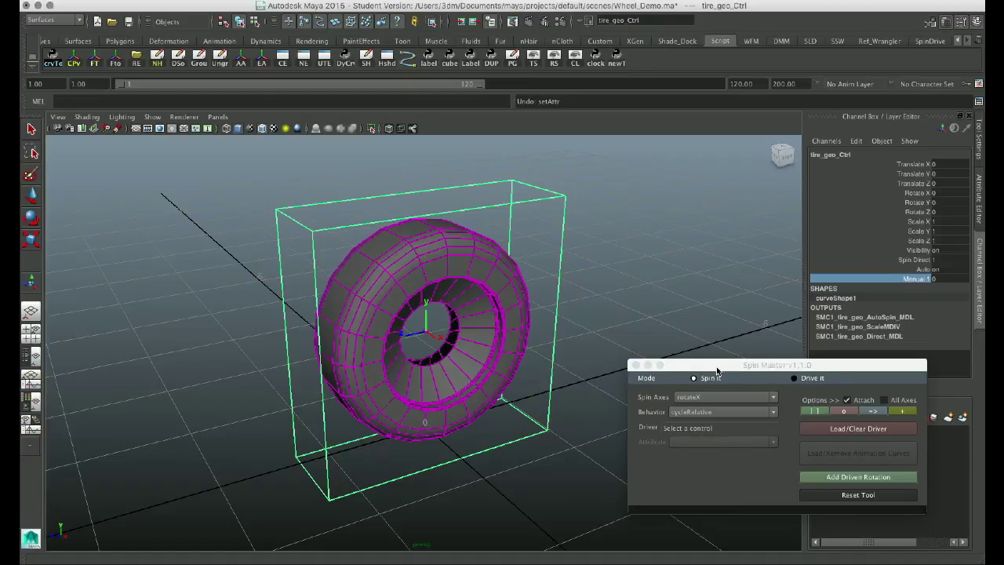
With All Axes ticked, add another driven rotation control and set its Axes to X.
{"action": "left_click", "coordinate": [898, 401]}
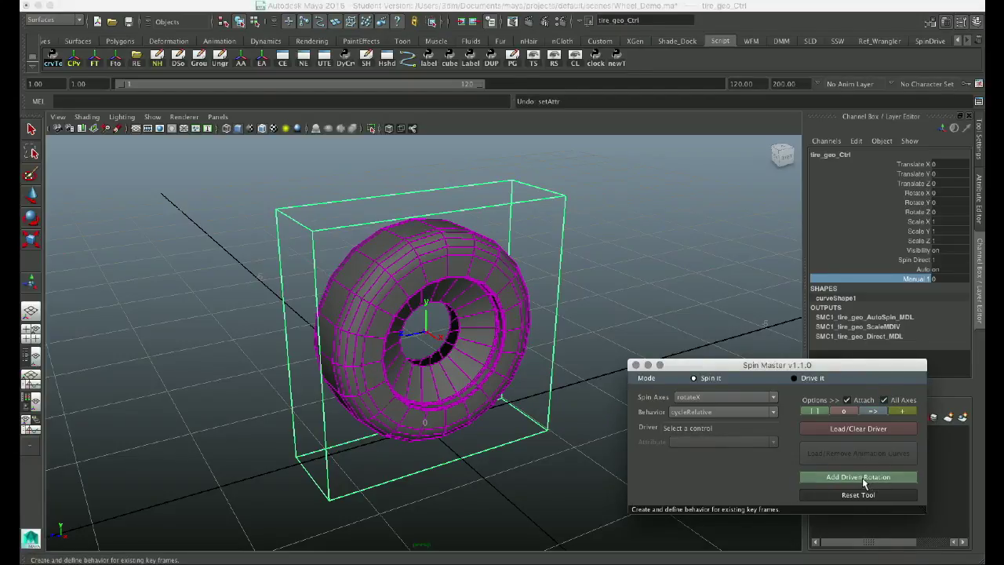
{"action": "left_click", "coordinate": [863, 480]}
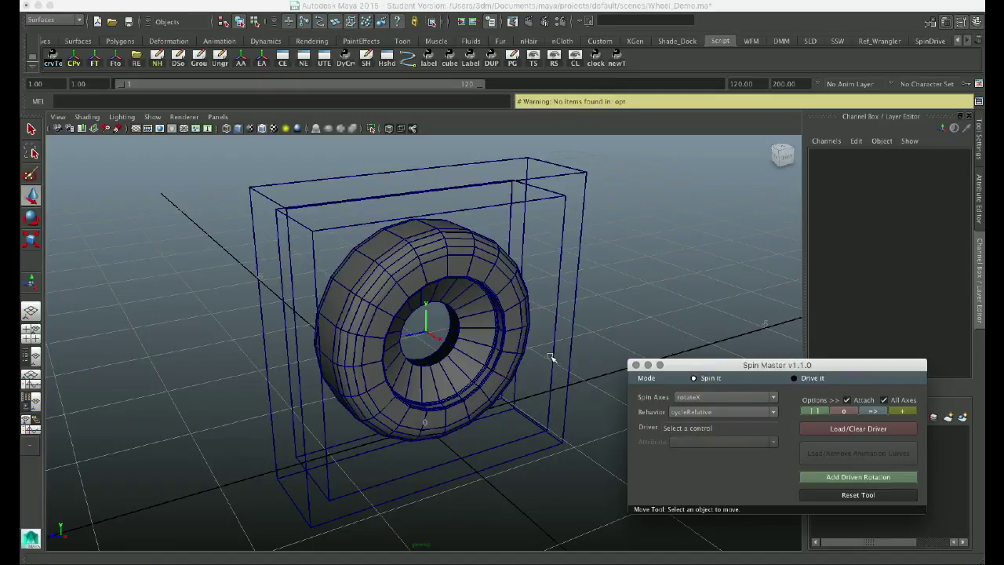
{"action": "left_click", "coordinate": [573, 366]}
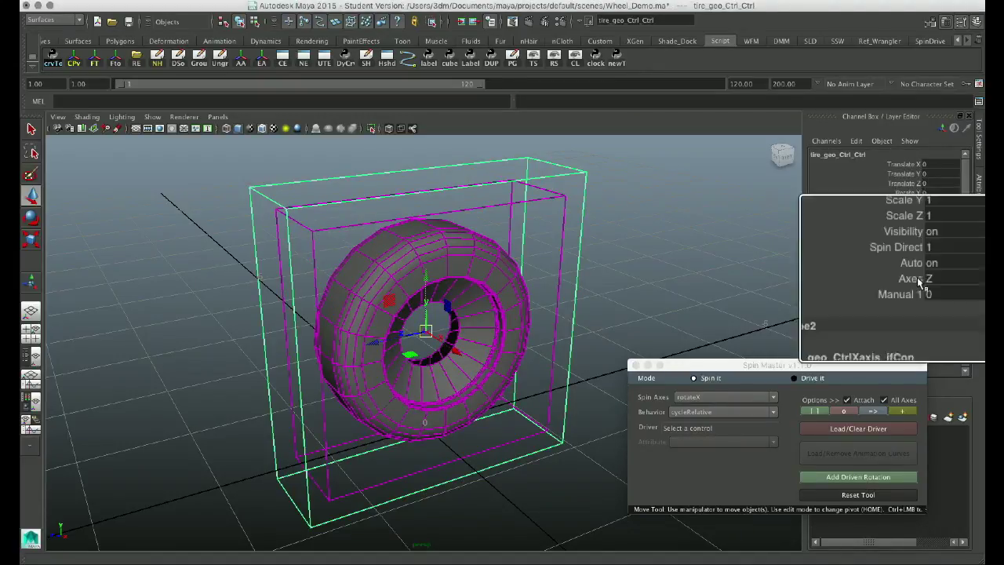
{"action": "left_click", "coordinate": [923, 277]}
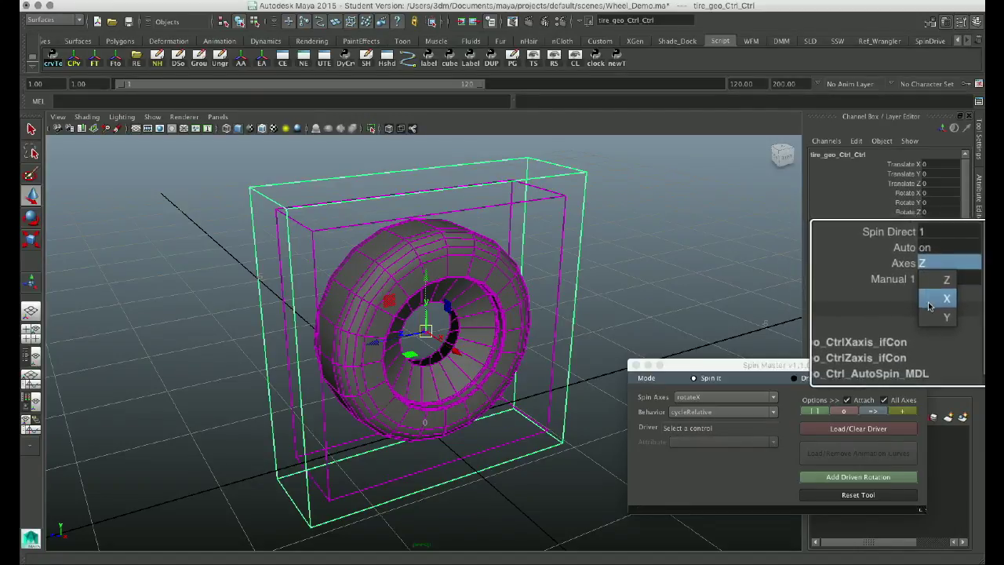
{"action": "left_click", "coordinate": [927, 300]}
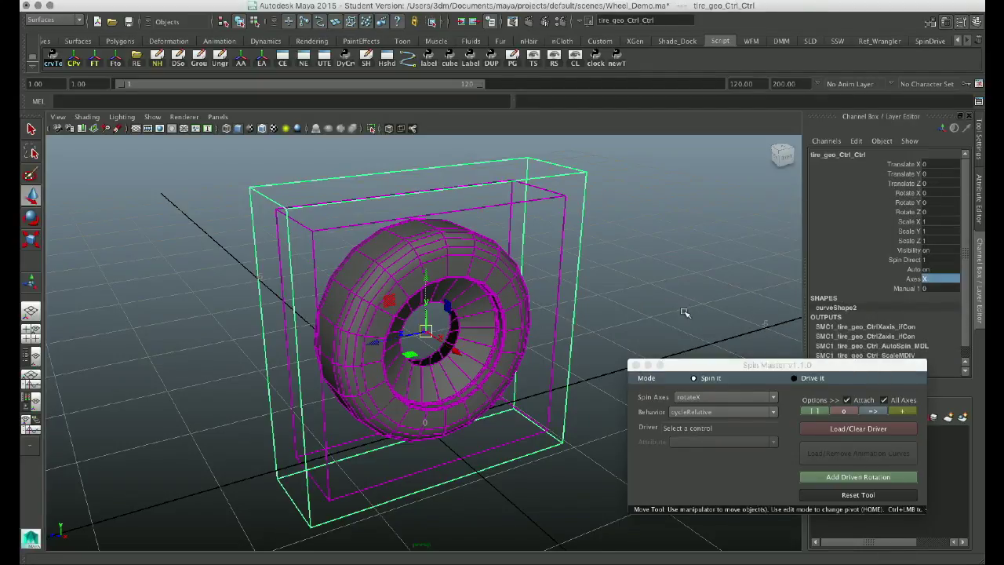
Undo to the earlier control state, test-move the control along Z, and undo.
{"action": "key", "text": "ctrl+z"}
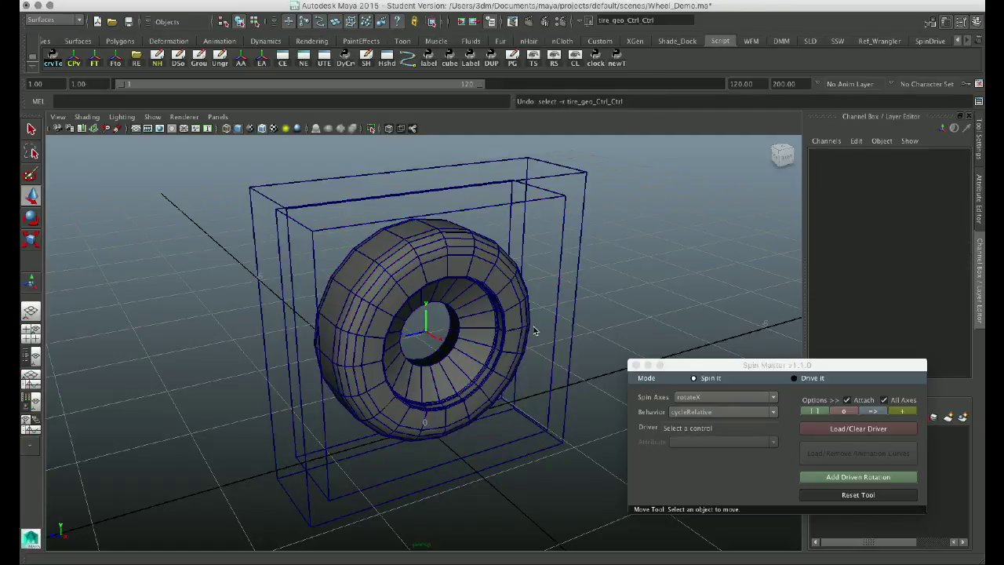
{"action": "key", "text": "ctrl+z"}
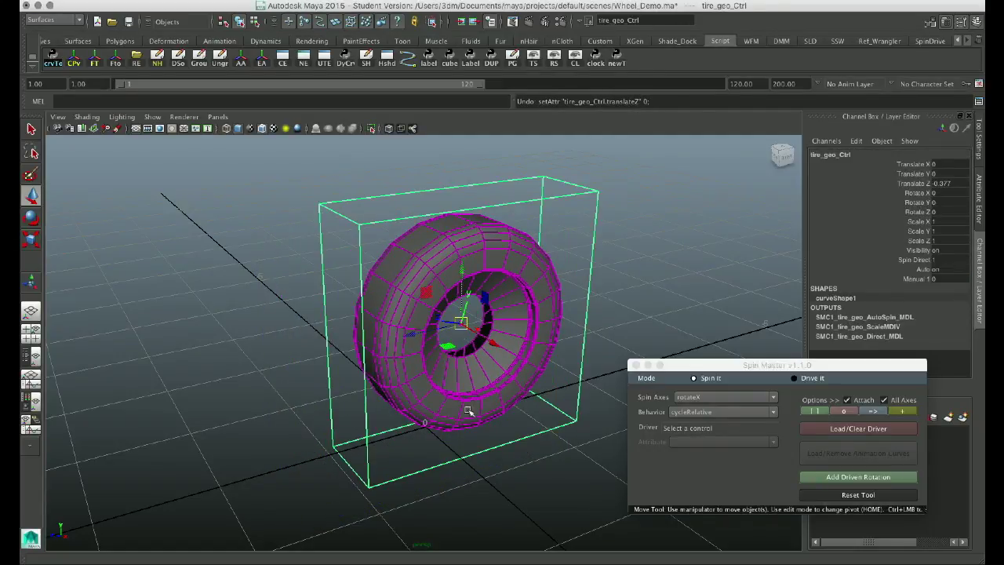
{"action": "left_click_drag", "start_coordinate": [424, 342], "coordinate": [310, 359]}
{"action": "key", "text": "ctrl+z"}
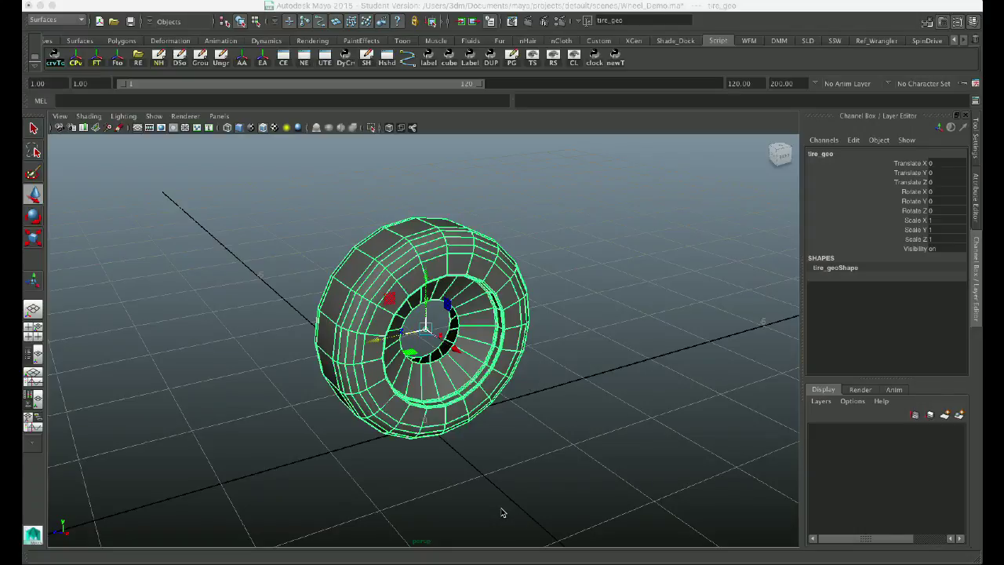
Deselect the tire and tumble the camera to a front view of the bare wheel.
{"action": "left_click", "coordinate": [537, 453]}
{"action": "left_click_drag", "start_coordinate": [459, 416], "coordinate": [484, 400], "text": "alt"}
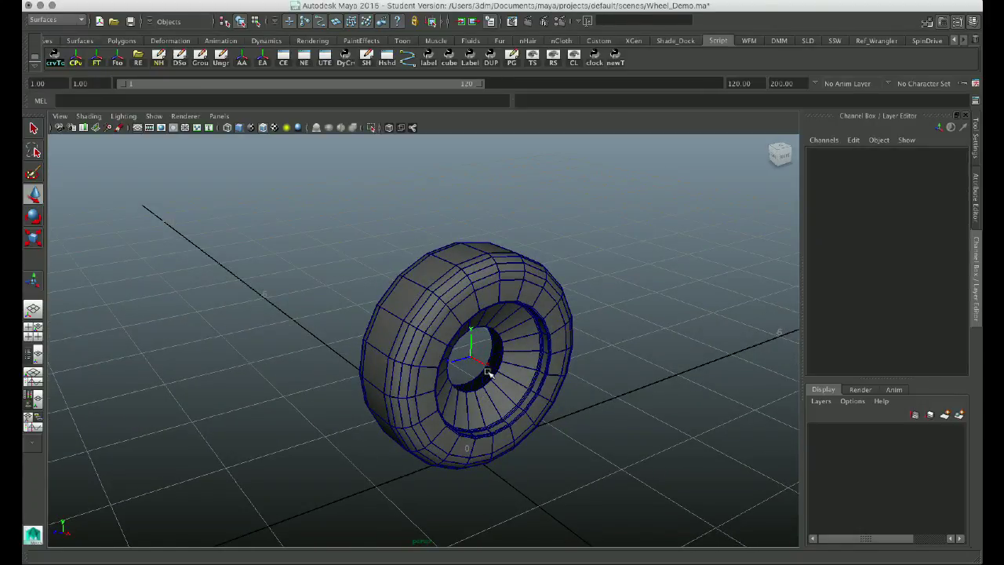
{"action": "left_click", "coordinate": [471, 411]}
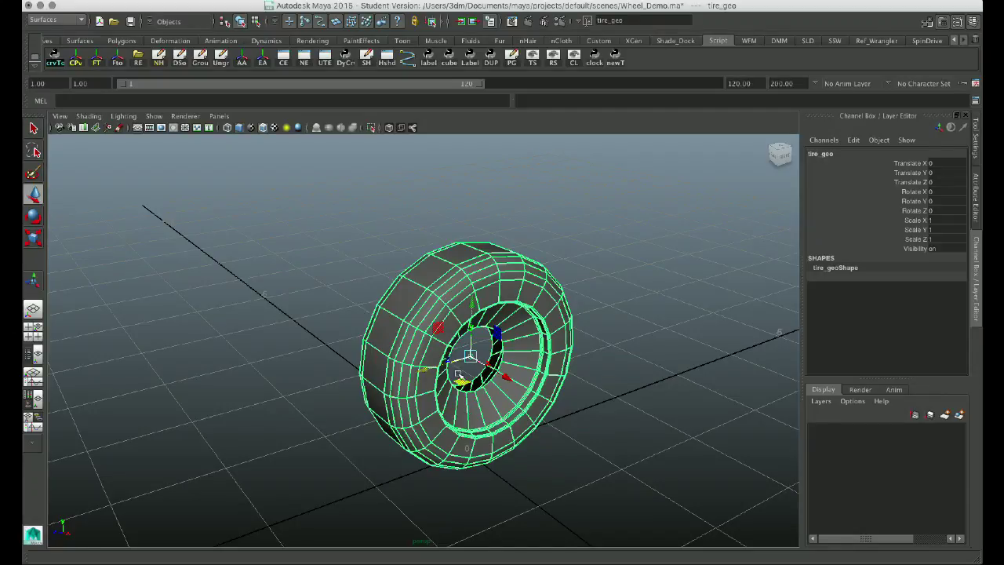
{"action": "left_click_drag", "start_coordinate": [453, 372], "coordinate": [464, 347], "text": "alt"}
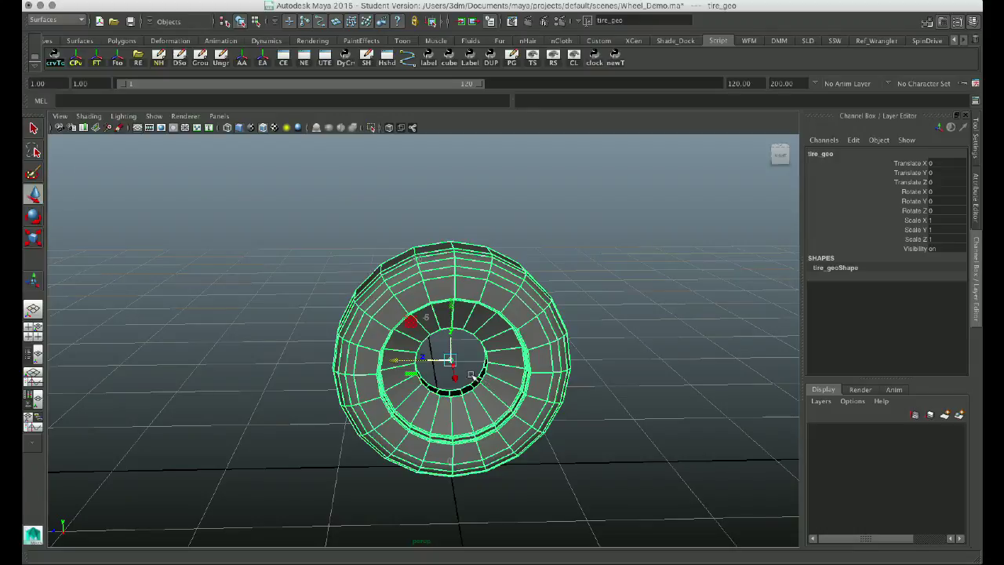
{"action": "left_click_drag", "start_coordinate": [443, 426], "coordinate": [502, 423], "text": "alt"}
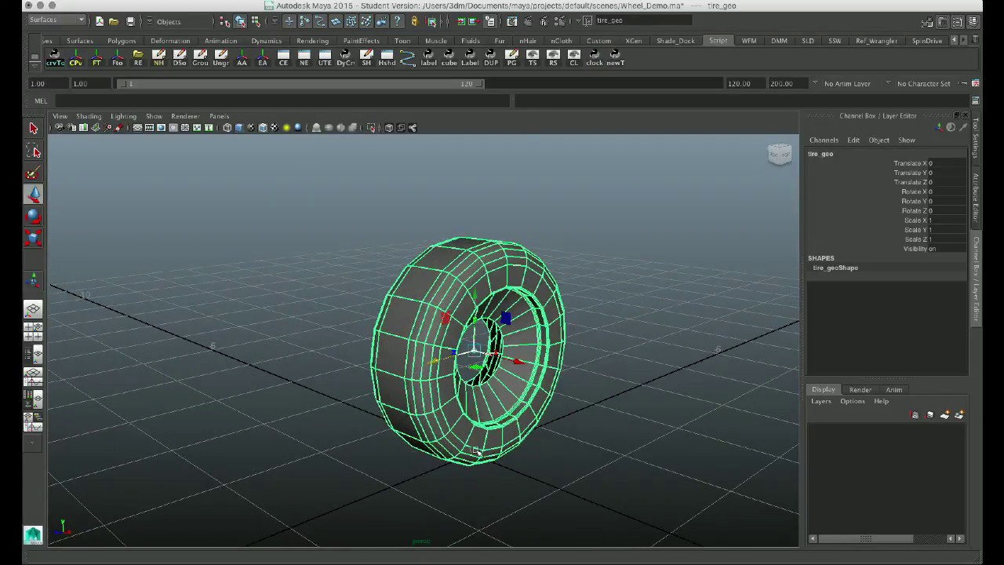
{"action": "left_click", "coordinate": [585, 450]}
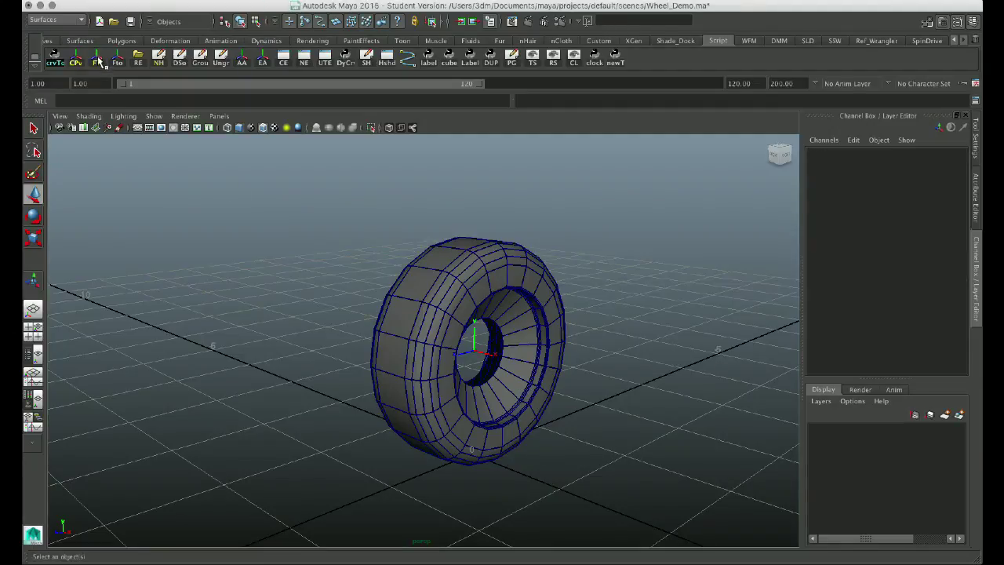
{"action": "left_click_drag", "start_coordinate": [353, 276], "coordinate": [308, 267], "text": "alt"}
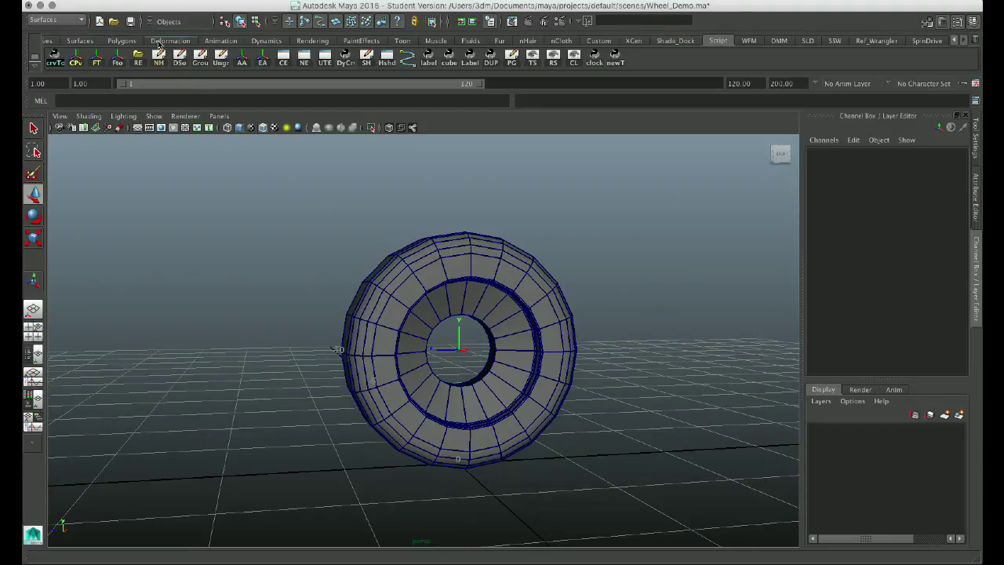
Create a locator at the origin from the Create menu.
{"action": "left_click", "coordinate": [178, 1]}
{"action": "mouse_move", "coordinate": [145, 1]}
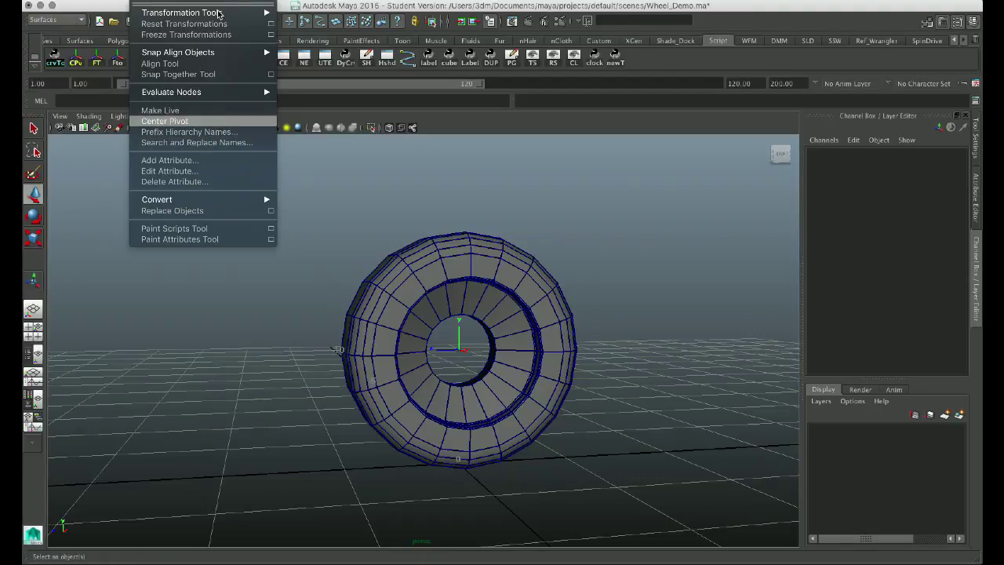
{"action": "mouse_move", "coordinate": [179, 2]}
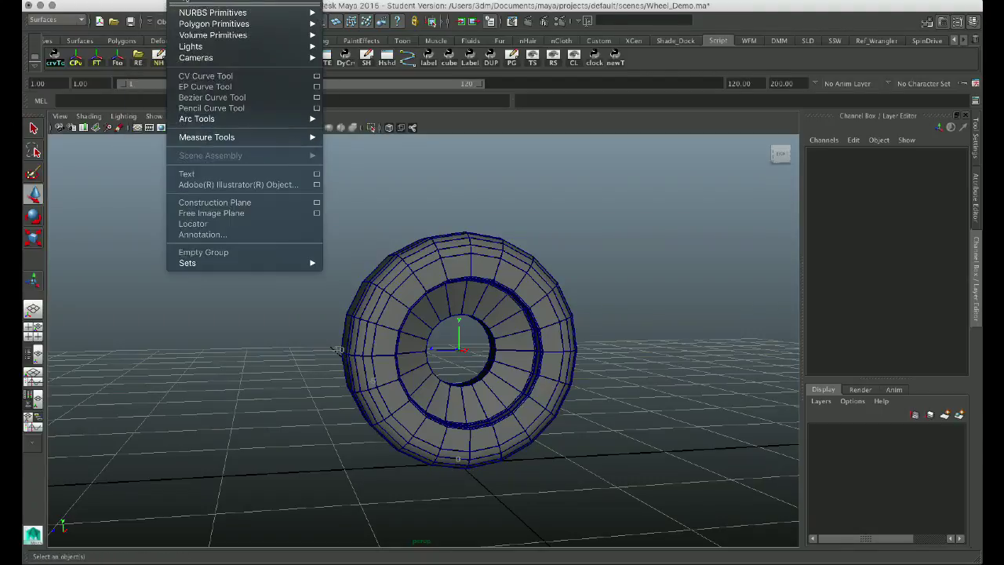
{"action": "left_click", "coordinate": [206, 225]}
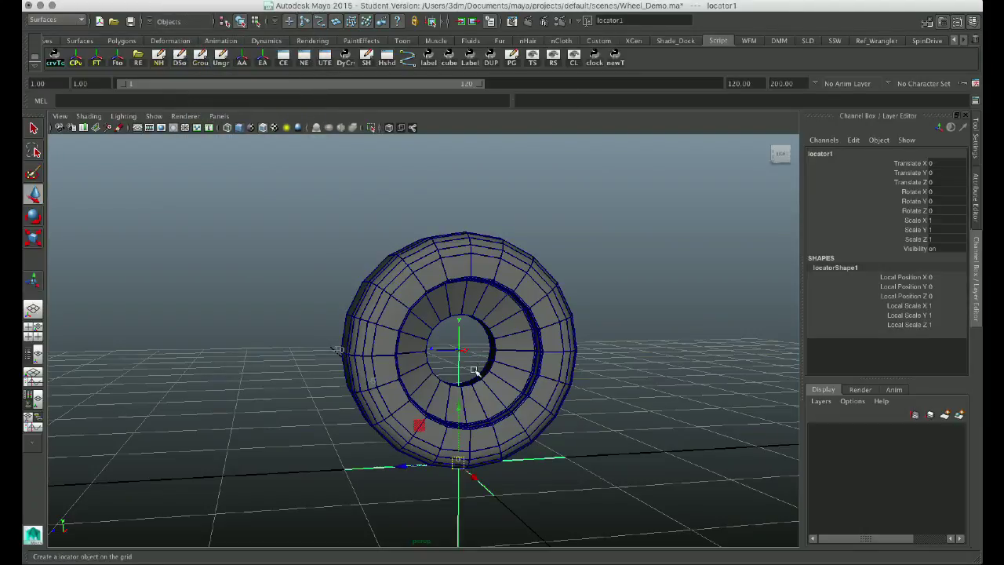
Move locator1 away, then snap it back to the wheel centre at Translate Y 1.
{"action": "left_click_drag", "start_coordinate": [458, 461], "coordinate": [562, 419]}
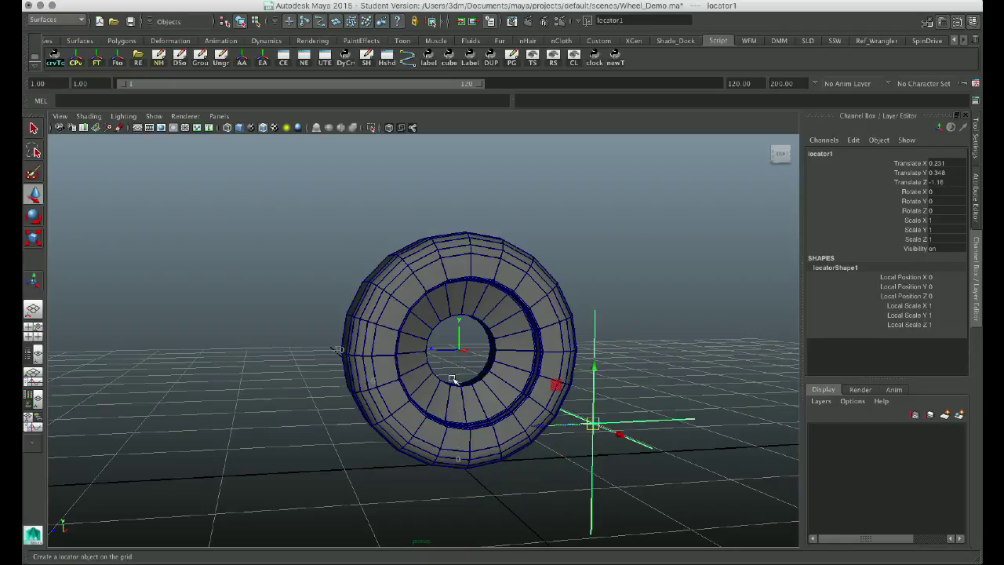
{"action": "middle_click", "coordinate": [457, 349]}
{"action": "left_click_drag", "start_coordinate": [458, 350], "coordinate": [476, 419], "text": "alt"}
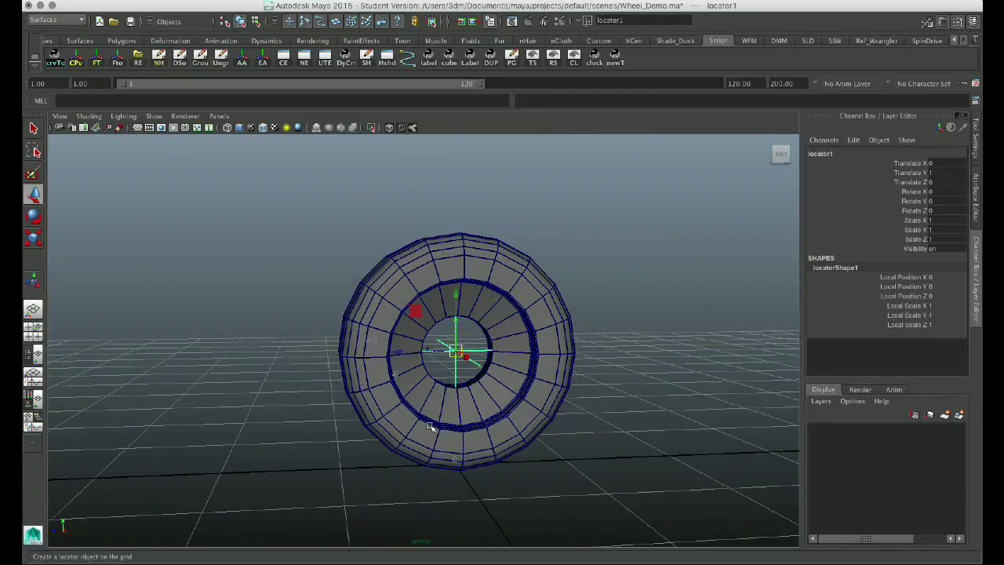
{"action": "key", "text": "q"}
{"action": "left_click_drag", "start_coordinate": [589, 348], "coordinate": [616, 392], "text": "alt"}
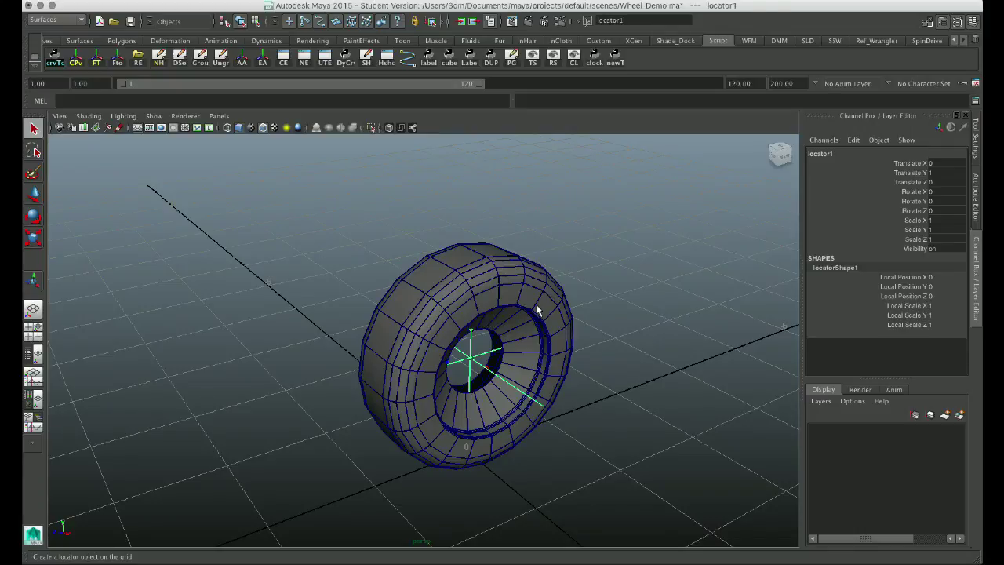
Parent-constrain tire_geo to locator1 via Constrain > Parent options with Maintain offset.
{"action": "left_click", "coordinate": [525, 276]}
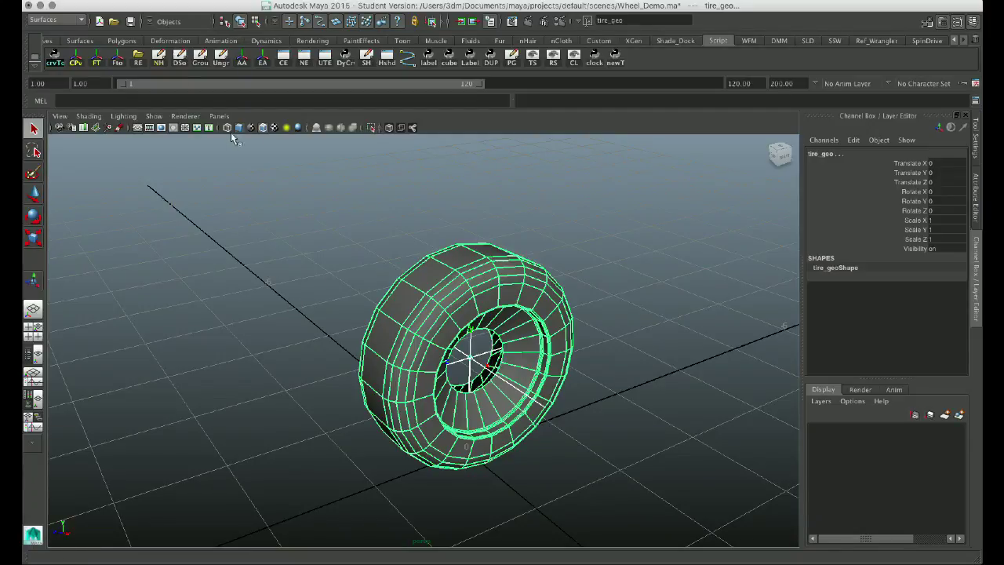
{"action": "left_click", "coordinate": [69, 24]}
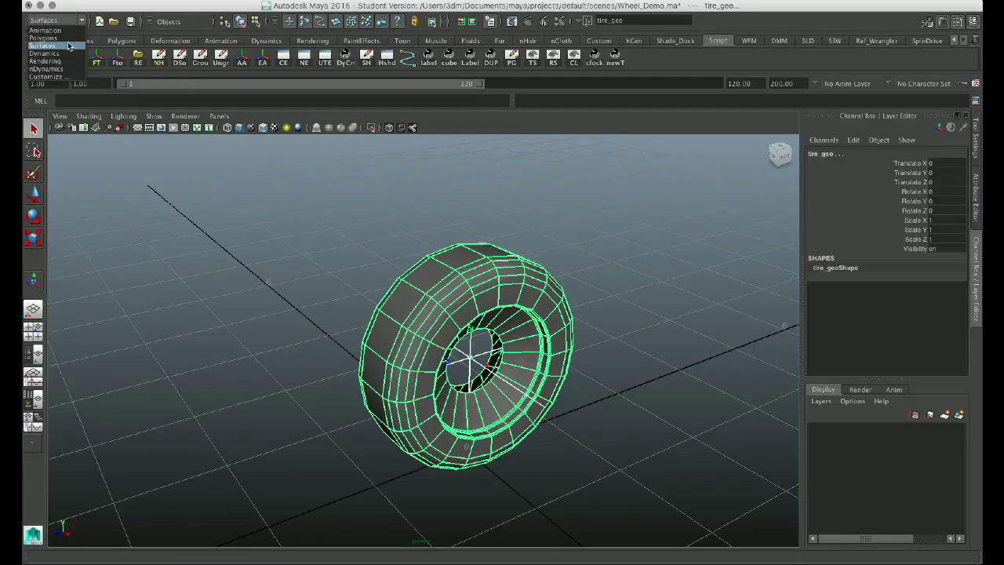
{"action": "left_click", "coordinate": [68, 29]}
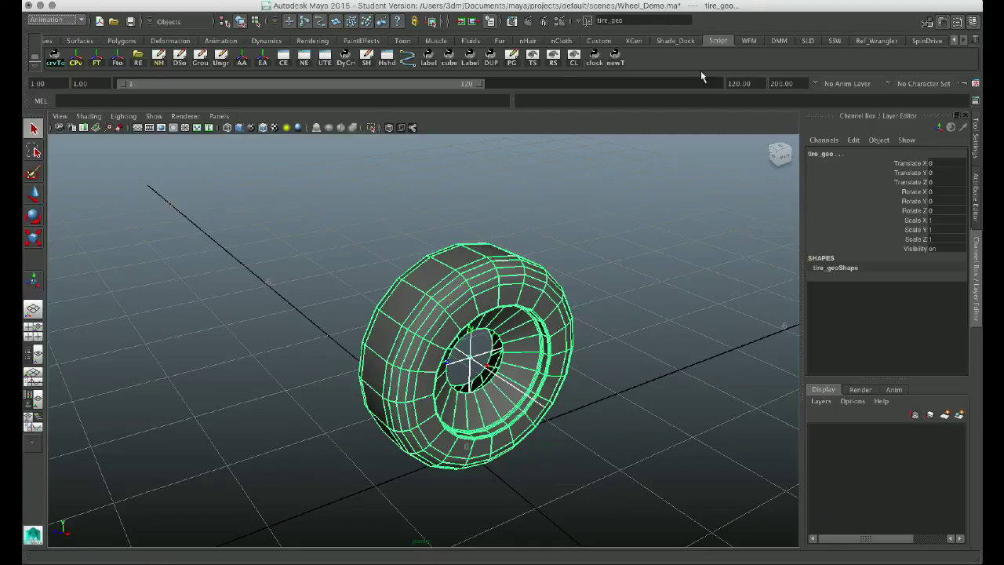
{"action": "left_click", "coordinate": [682, 1]}
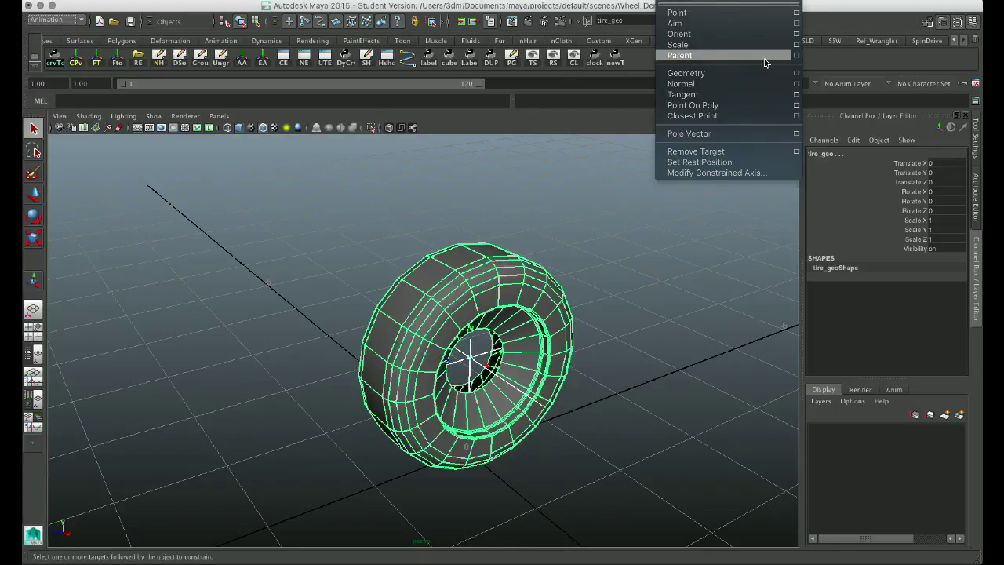
{"action": "left_click", "coordinate": [796, 58]}
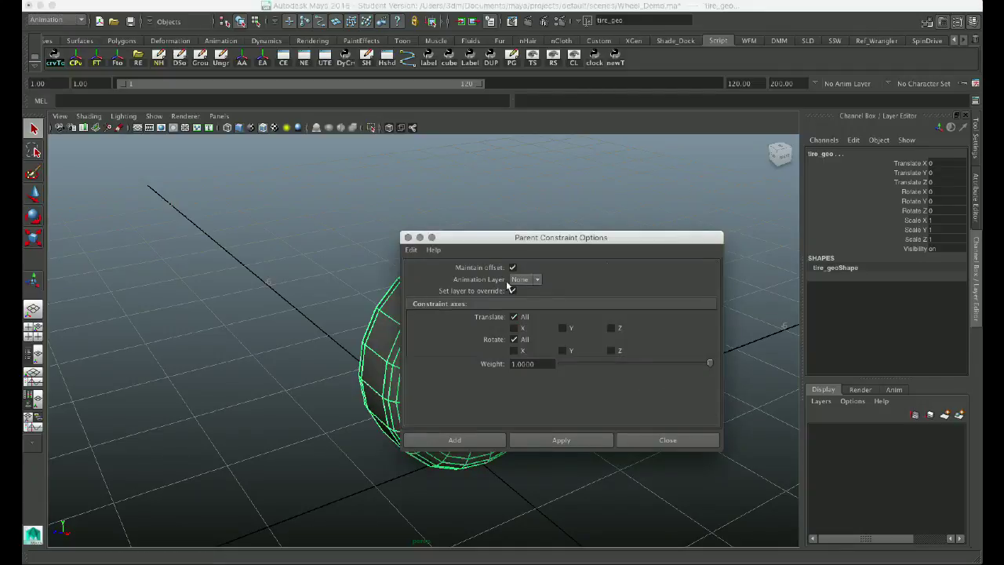
{"action": "left_click", "coordinate": [478, 440]}
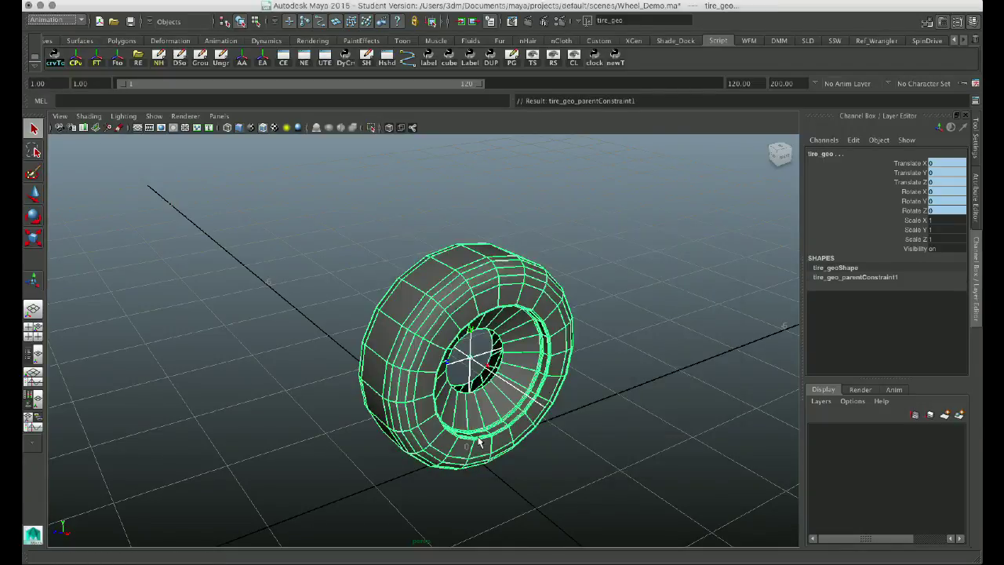
Test the constraint by moving and rotating locator1, undoing the move, then deselect.
{"action": "left_click", "coordinate": [596, 443]}
{"action": "left_click", "coordinate": [468, 360]}
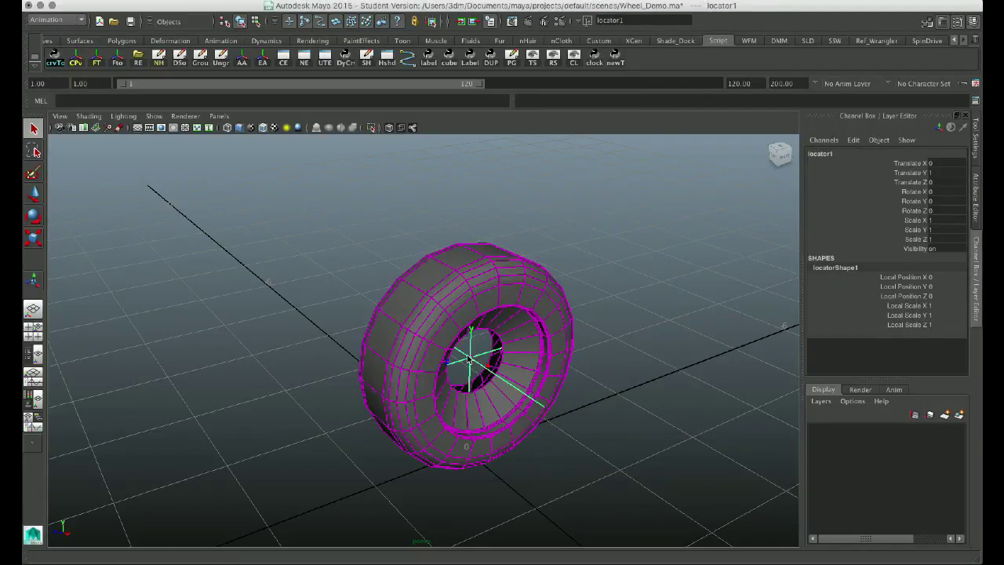
{"action": "key", "text": "w"}
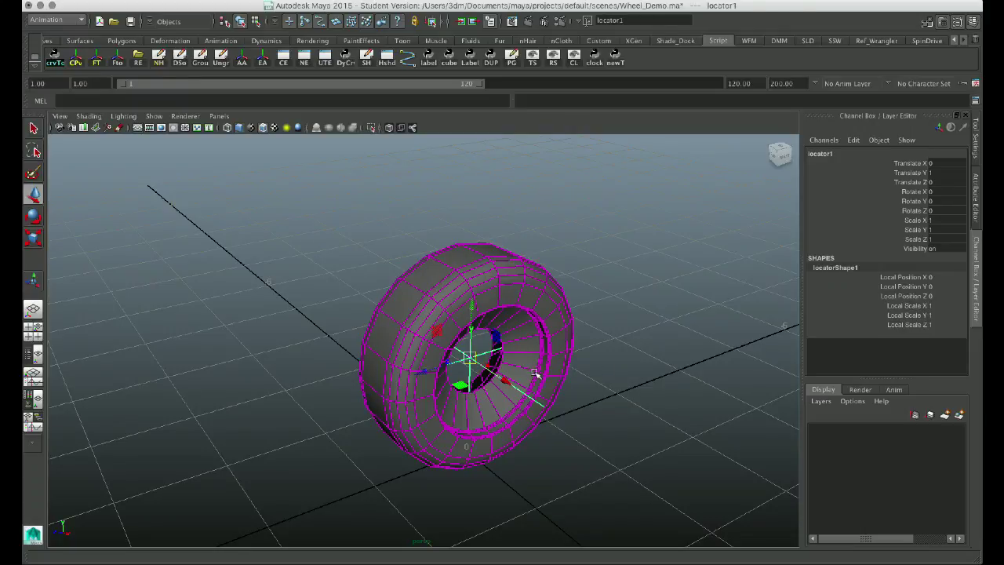
{"action": "left_click_drag", "start_coordinate": [468, 358], "coordinate": [323, 332]}
{"action": "key", "text": "ctrl+z"}
{"action": "key", "text": "e"}
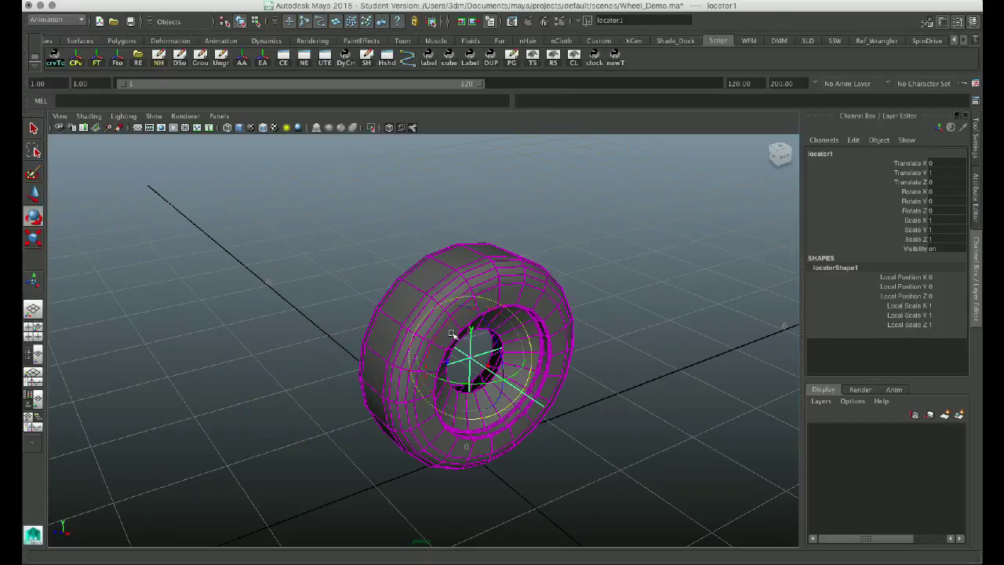
{"action": "left_click_drag", "start_coordinate": [451, 325], "coordinate": [476, 324]}
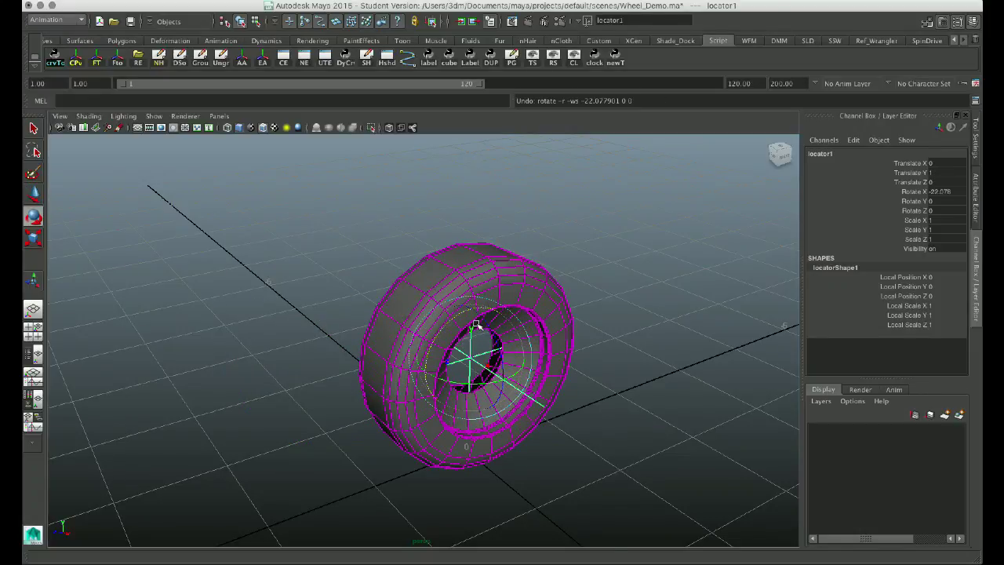
{"action": "left_click", "coordinate": [672, 298]}
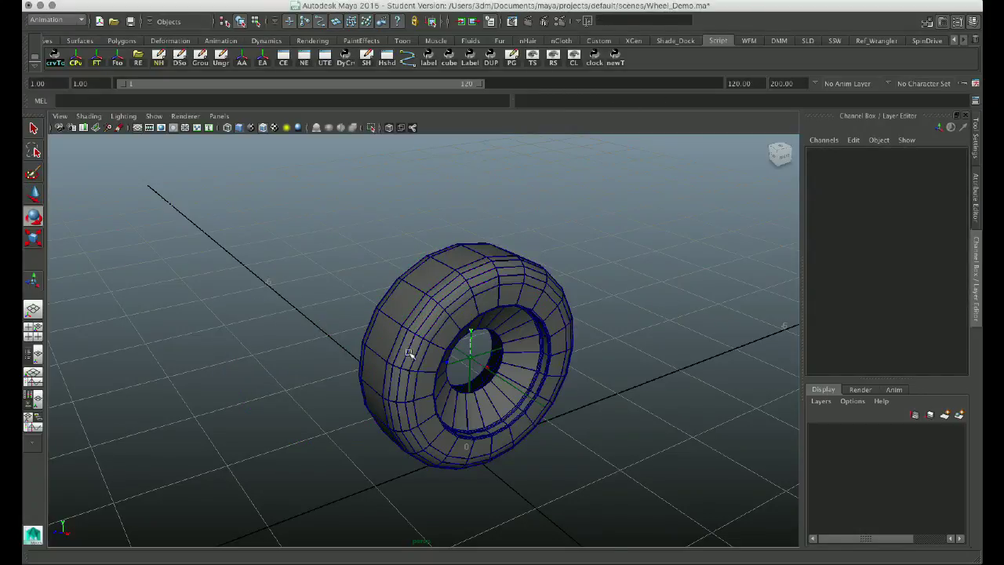
{"action": "left_click", "coordinate": [464, 361]}
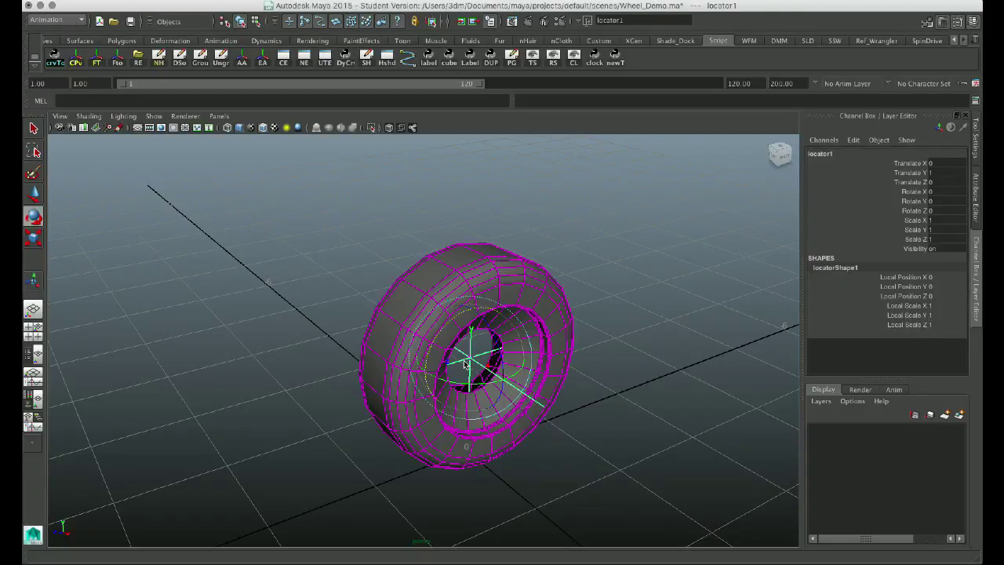
{"action": "key", "text": "w"}
{"action": "left_click", "coordinate": [461, 371]}
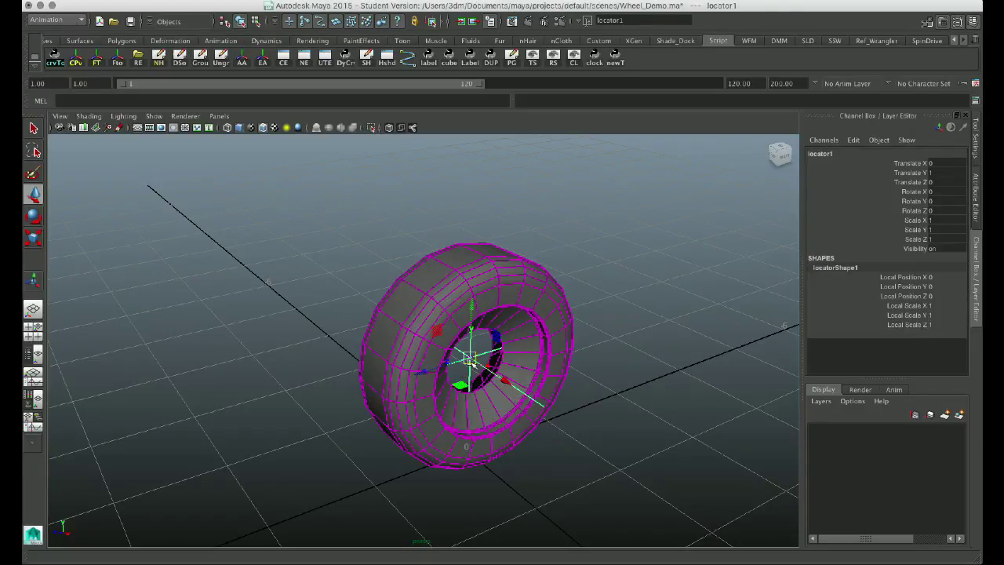
{"action": "left_click_drag", "start_coordinate": [469, 357], "coordinate": [492, 339]}
{"action": "key", "text": "ctrl+z"}
{"action": "left_click_drag", "start_coordinate": [565, 336], "coordinate": [546, 340], "text": "alt"}
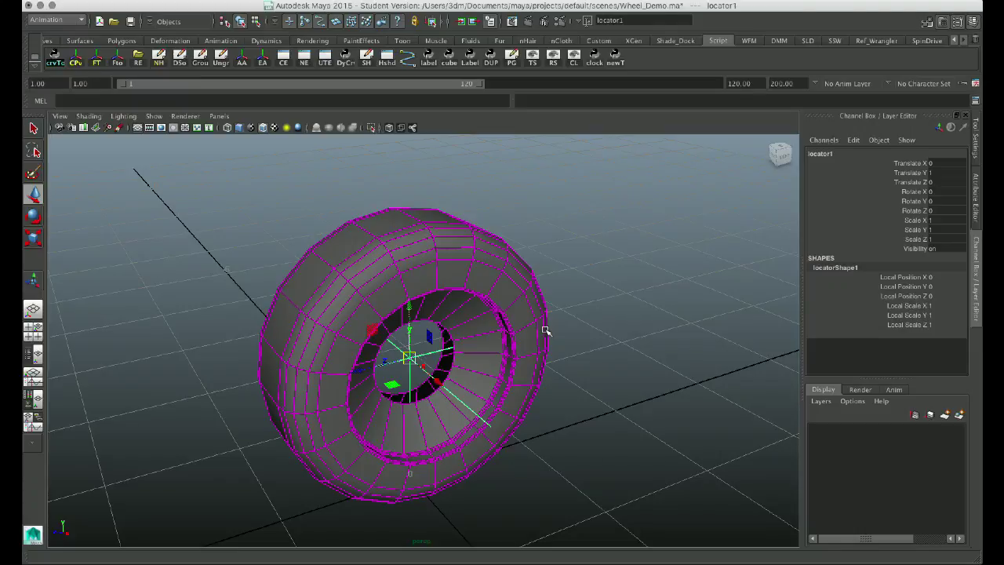
{"action": "left_click_drag", "start_coordinate": [498, 340], "coordinate": [515, 339], "text": "alt"}
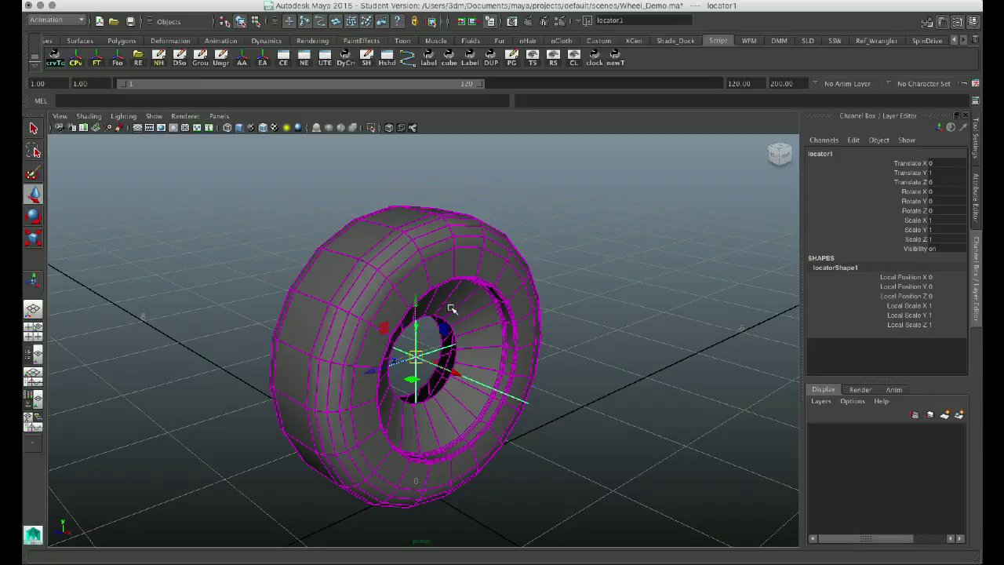
Rename locator1 to loc_Axis in the Channel Box.
{"action": "left_click", "coordinate": [837, 154]}
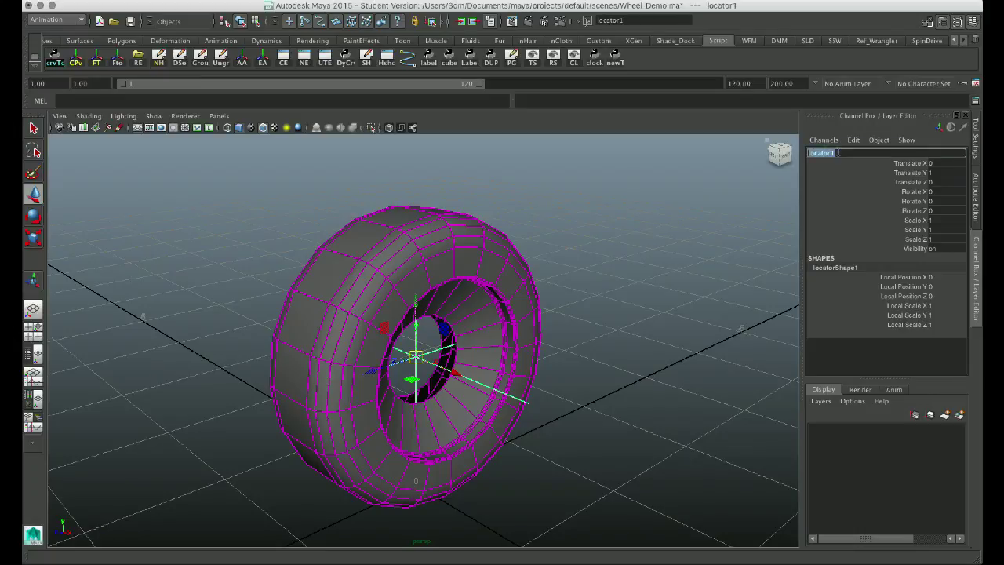
{"action": "type", "text": "loc_Axis"}
{"action": "key", "text": "Return"}
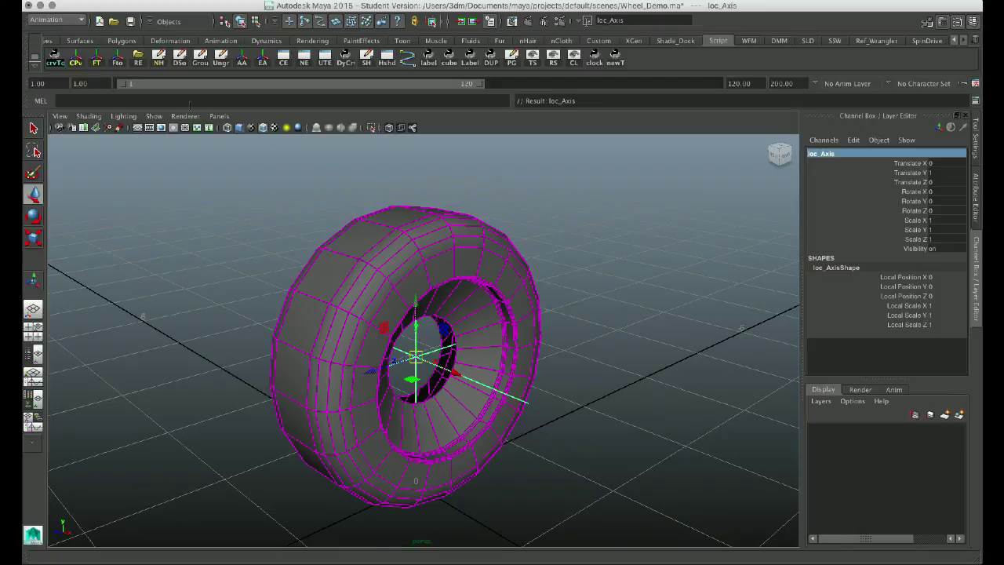
Show the time slider, set and undo a transform key, and select Rotate X.
{"action": "left_click", "coordinate": [553, 58]}
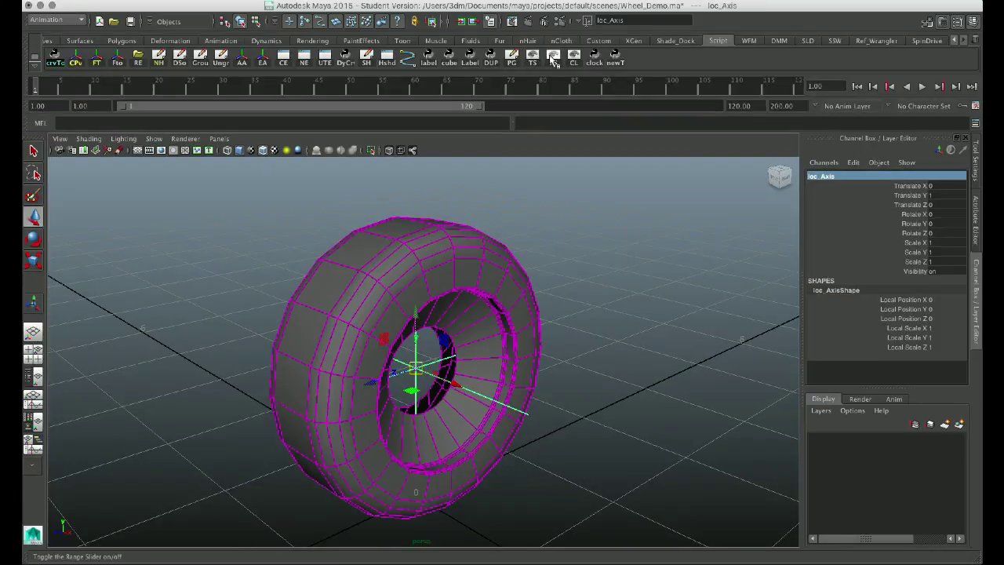
{"action": "left_click", "coordinate": [553, 58]}
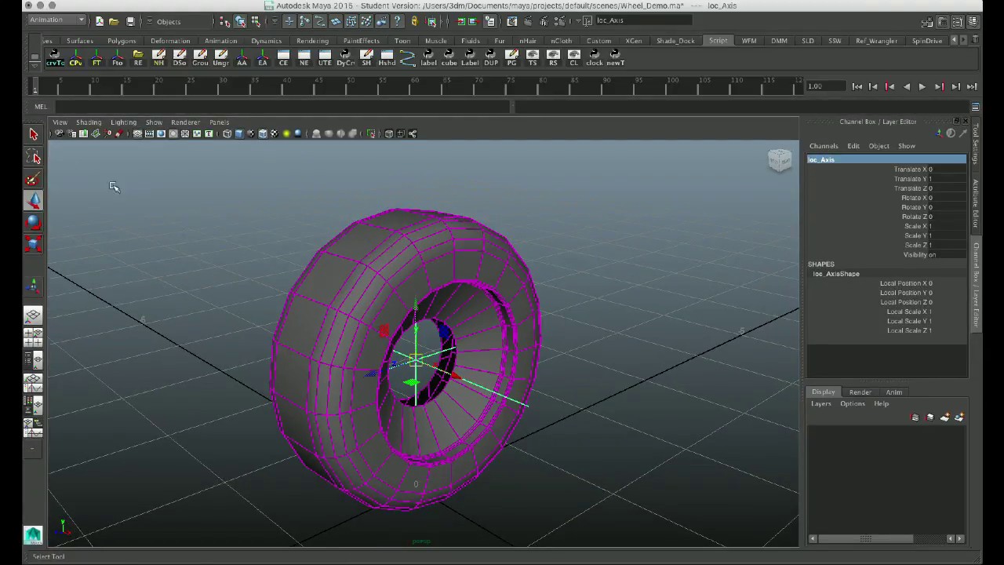
{"action": "key", "text": "s"}
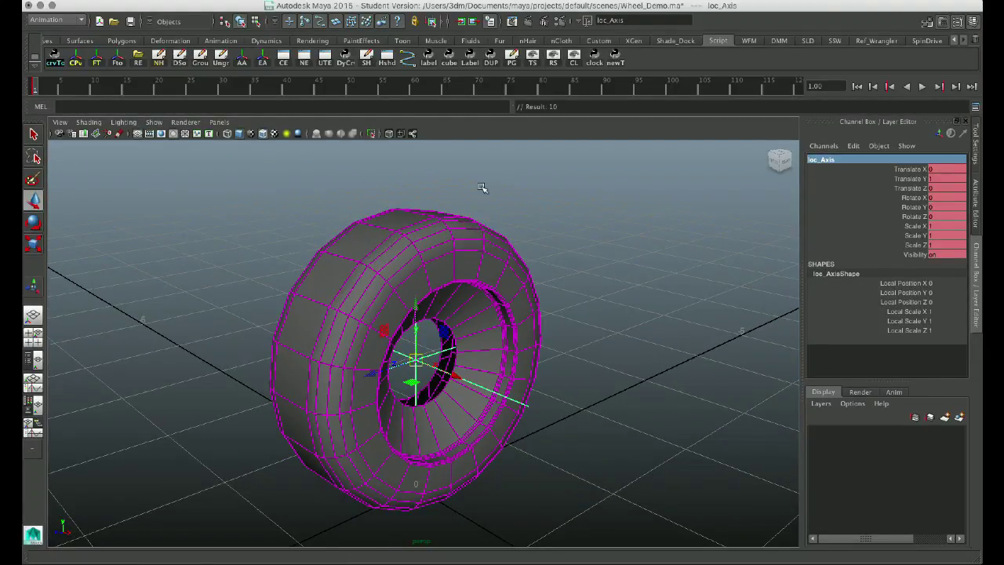
{"action": "key", "text": "z"}
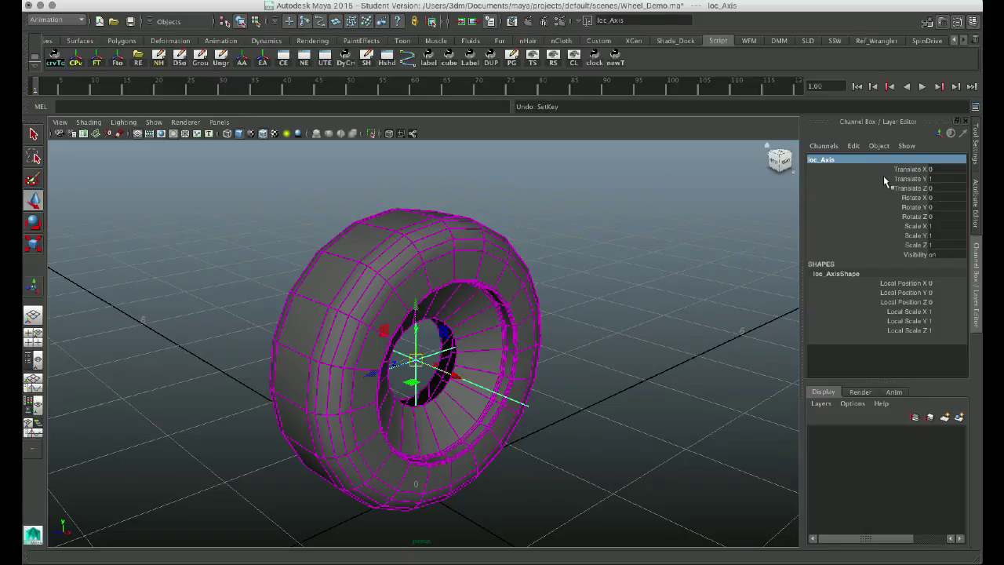
{"action": "mouse_move", "coordinate": [690, 287]}
{"action": "left_mouse_down", "text": "alt"}
{"action": "mouse_move", "coordinate": [643, 298]}
{"action": "mouse_move", "coordinate": [645, 287]}
{"action": "mouse_move", "coordinate": [671, 289]}
{"action": "left_mouse_up", "text": "alt"}
{"action": "left_click", "coordinate": [908, 198]}
Key only loc_Axis's Rotate X with Key Selected, then play and scrub, stopping at frame 24.
{"action": "right_click", "coordinate": [908, 203]}
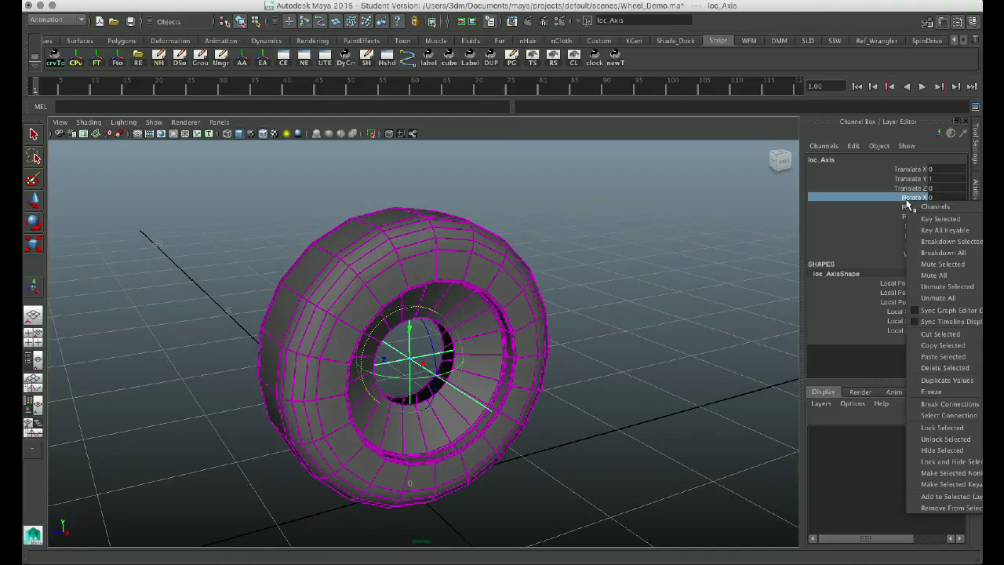
{"action": "left_click", "coordinate": [940, 219]}
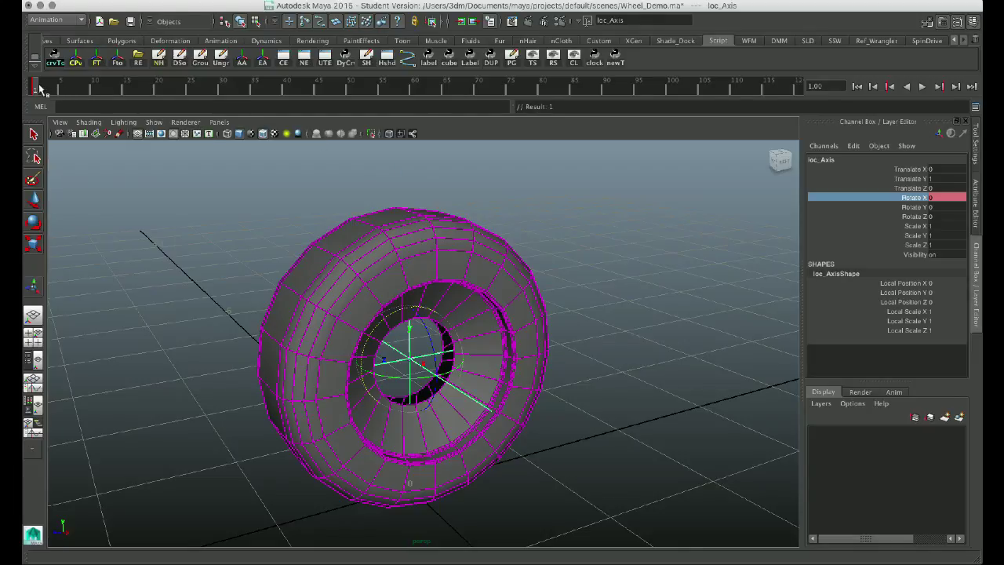
{"action": "key", "text": "alt+v"}
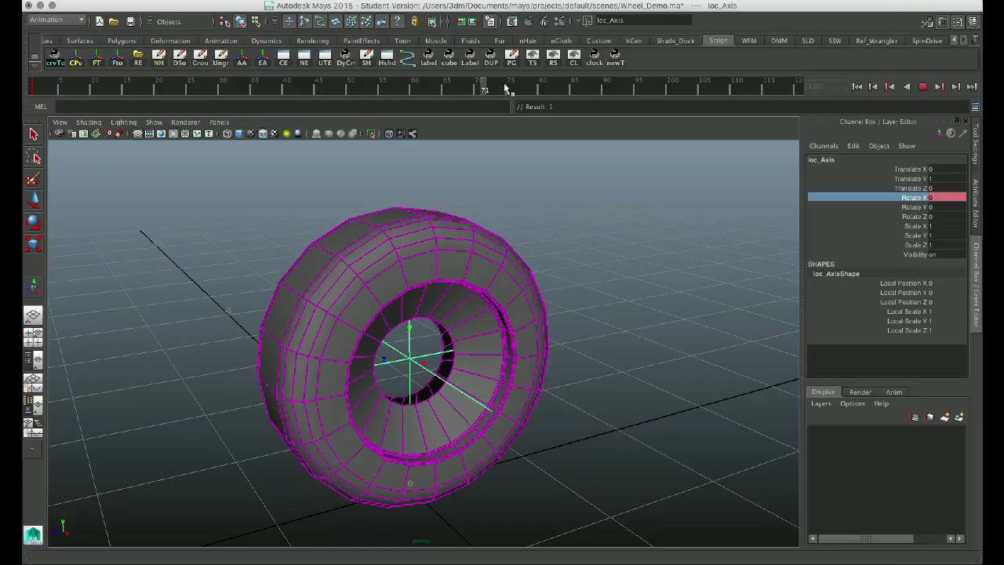
{"action": "mouse_move", "coordinate": [511, 90]}
{"action": "left_mouse_down"}
{"action": "mouse_move", "coordinate": [87, 85]}
{"action": "mouse_move", "coordinate": [151, 93]}
{"action": "mouse_move", "coordinate": [131, 112]}
{"action": "left_mouse_up"}
{"action": "key", "text": "Escape"}
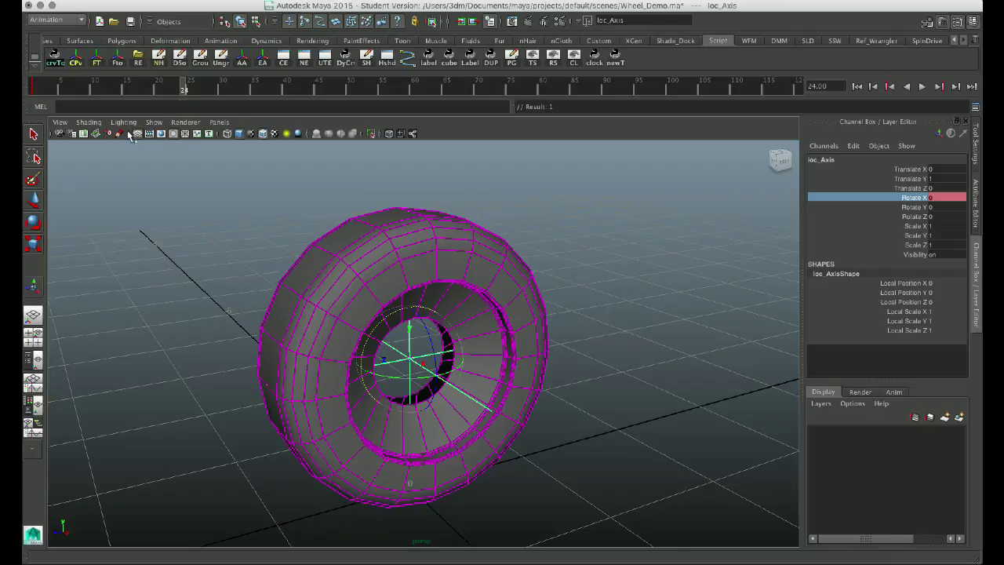
{"action": "left_click_drag", "start_coordinate": [276, 339], "coordinate": [218, 313], "text": "alt"}
Select tire_geo and expand Object Display in tire_geoShape's Attribute Editor.
{"action": "key", "text": "q"}
{"action": "left_click", "coordinate": [223, 300]}
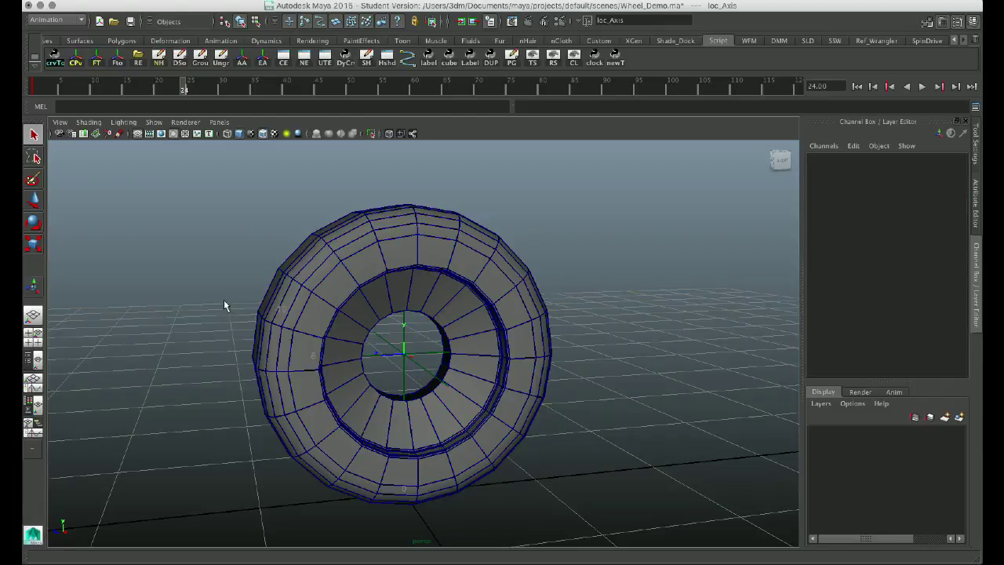
{"action": "left_click", "coordinate": [443, 234]}
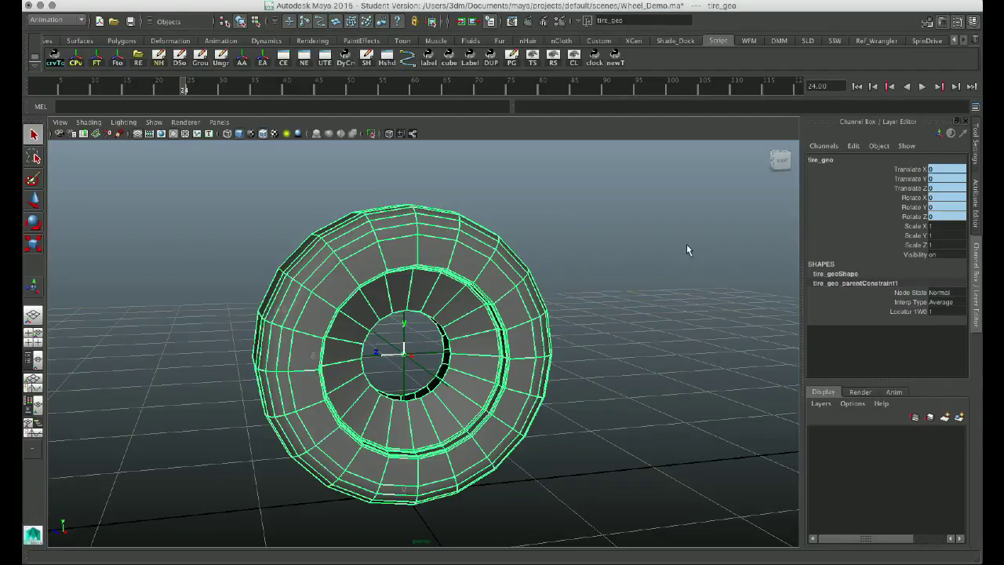
{"action": "left_click", "coordinate": [979, 202]}
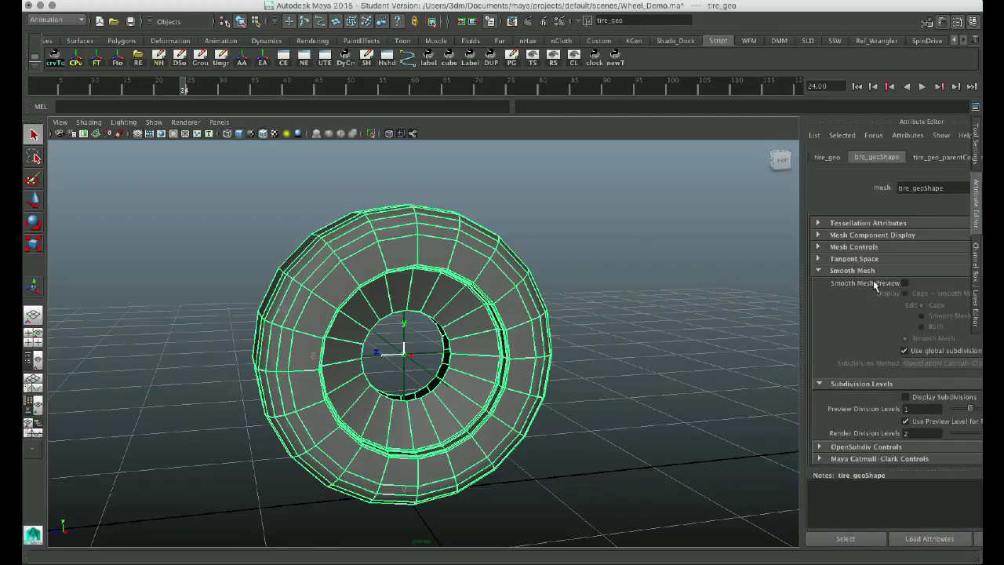
{"action": "scroll", "coordinate": [816, 376], "scroll_direction": "down", "scroll_amount": 5}
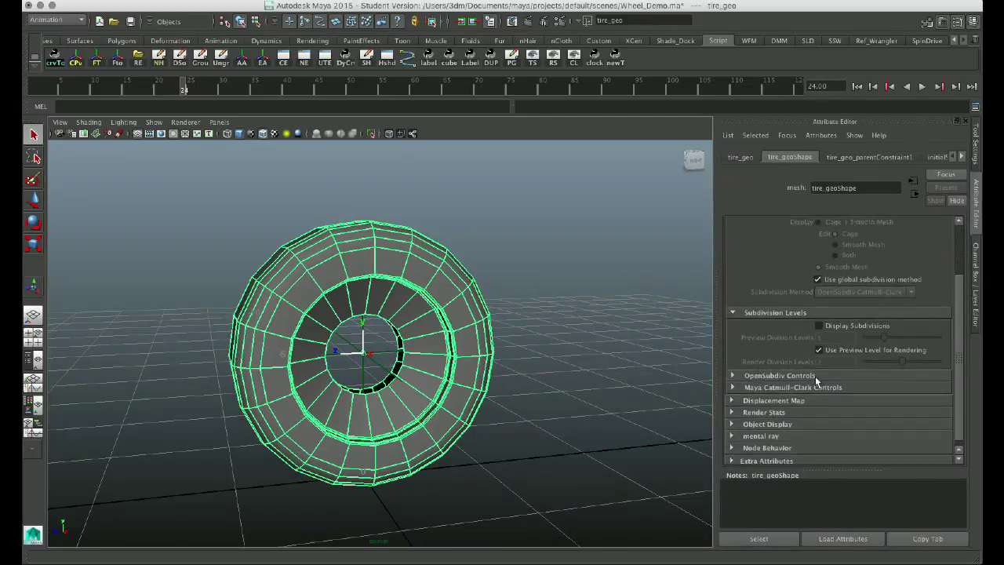
{"action": "left_click", "coordinate": [762, 417]}
{"action": "scroll", "coordinate": [763, 411], "scroll_direction": "down", "scroll_amount": 5}
{"action": "scroll", "coordinate": [763, 411], "scroll_direction": "down", "scroll_amount": 1}
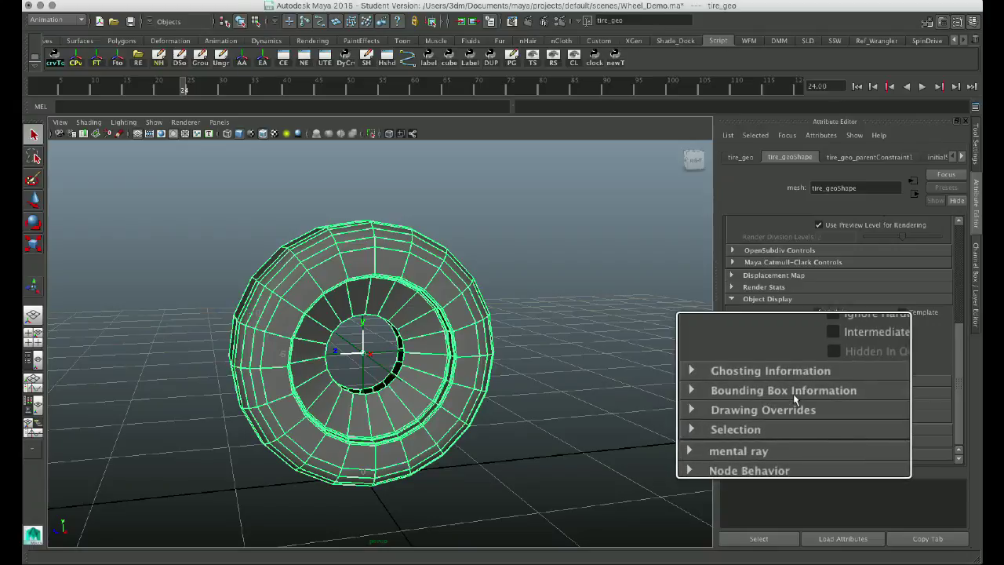
Expand Bounding Box Information: min -0.360, -0.000, -1.000; max 0.360, 2.000, 1.000.
{"action": "left_click", "coordinate": [795, 394]}
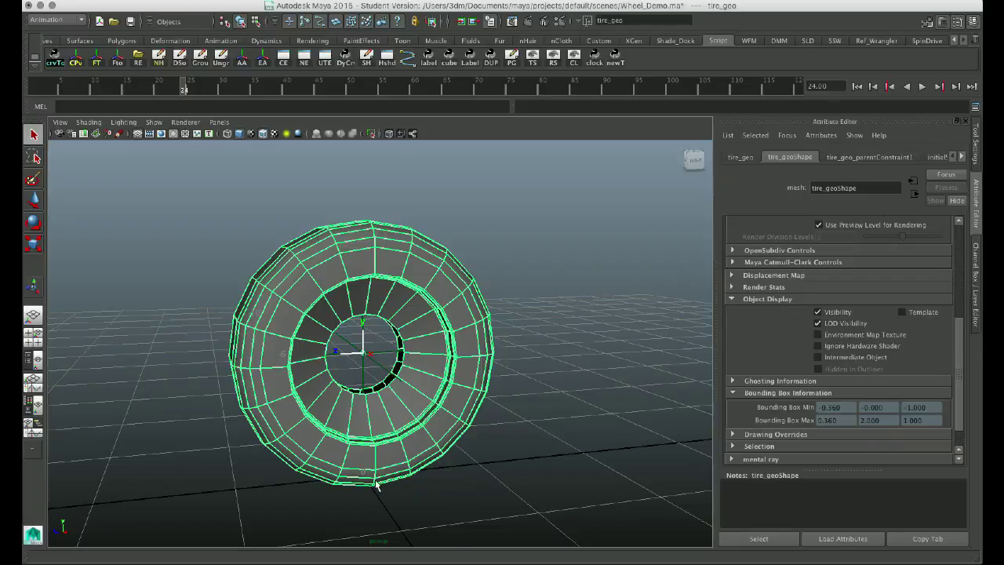
Orbit and zoom the perspective view so the tire faces the camera.
{"action": "left_click_drag", "start_coordinate": [226, 491], "coordinate": [291, 482], "text": "alt"}
{"action": "scroll", "coordinate": [298, 478], "scroll_direction": "up", "scroll_amount": 5}
{"action": "scroll", "coordinate": [290, 475], "scroll_direction": "down", "scroll_amount": 3}
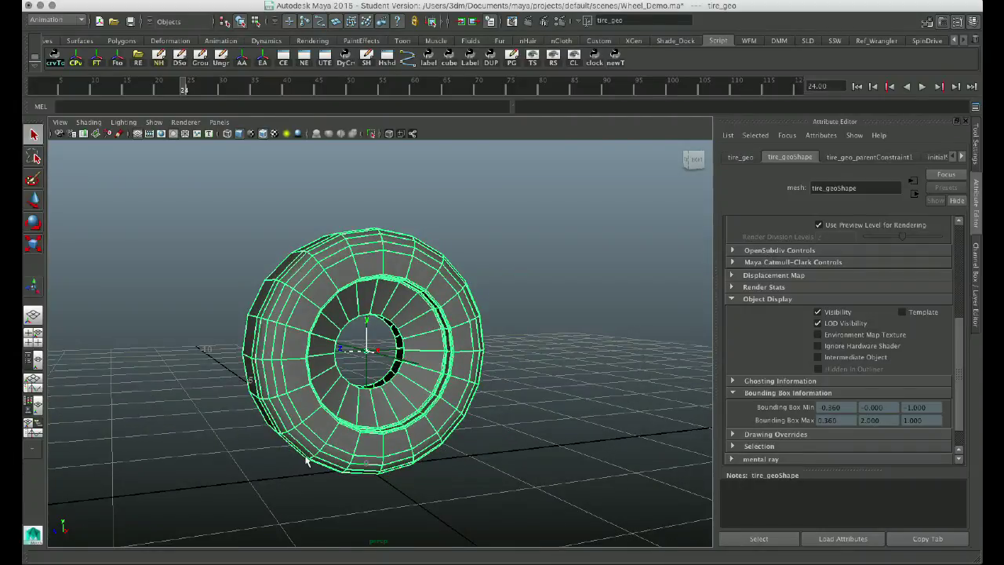
{"action": "scroll", "coordinate": [314, 440], "scroll_direction": "up", "scroll_amount": 2}
{"action": "left_click_drag", "start_coordinate": [291, 416], "coordinate": [328, 473], "text": "alt"}
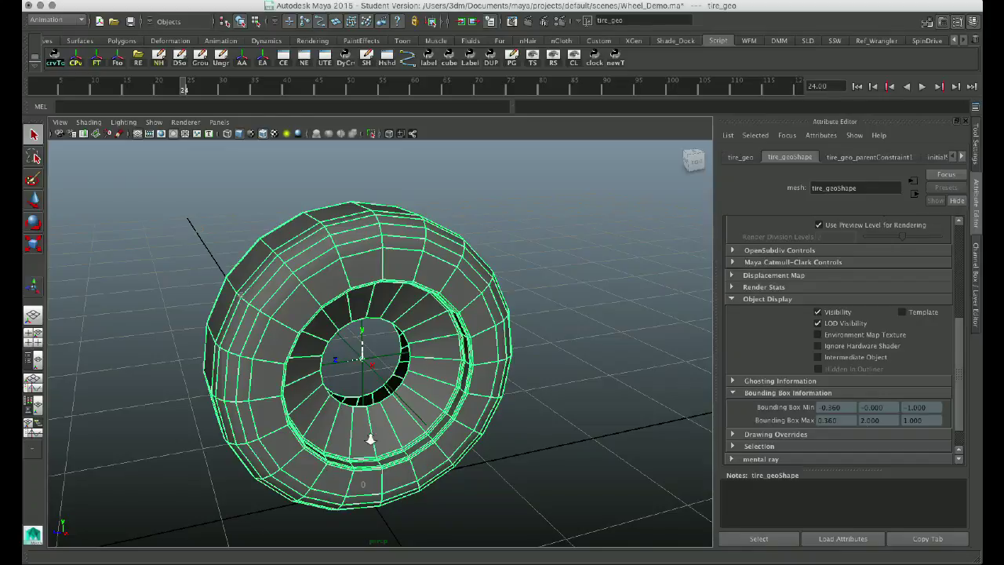
{"action": "left_click_drag", "start_coordinate": [335, 440], "coordinate": [312, 444], "text": "alt"}
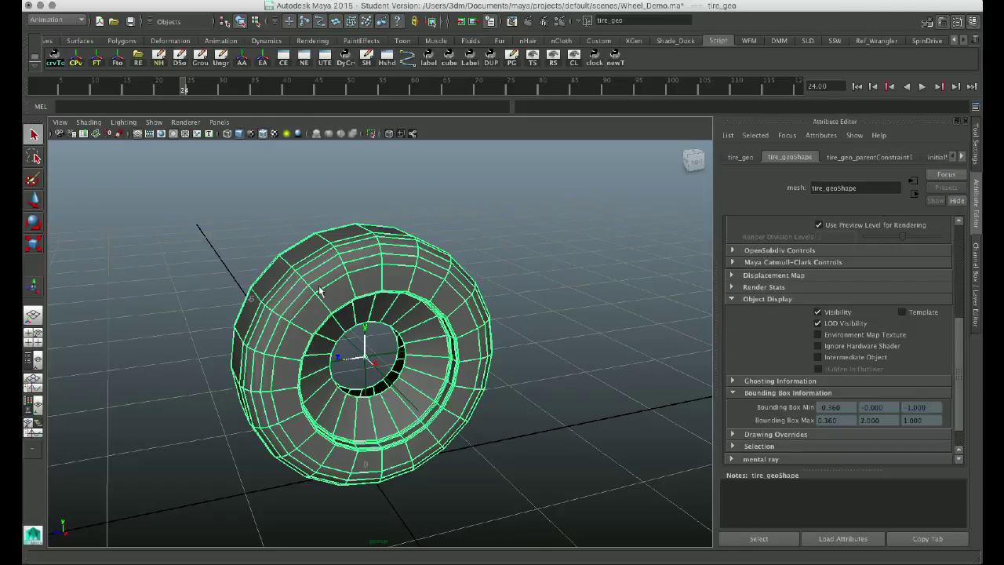
Select loc_Axis and play the timeline from frame 1, stopping at frame 8.
{"action": "left_click", "coordinate": [354, 351]}
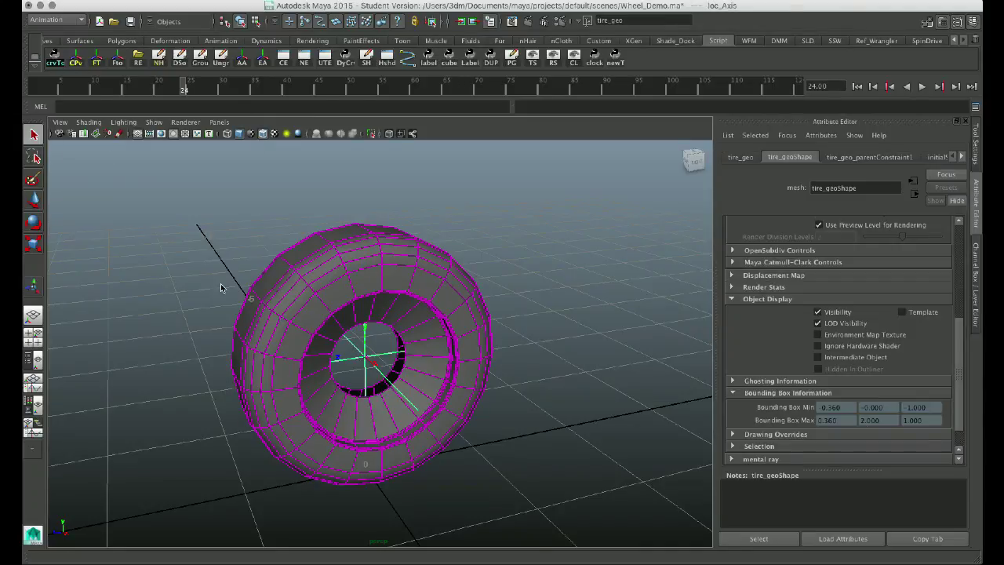
{"action": "left_click", "coordinate": [35, 86]}
{"action": "key", "text": "alt+v"}
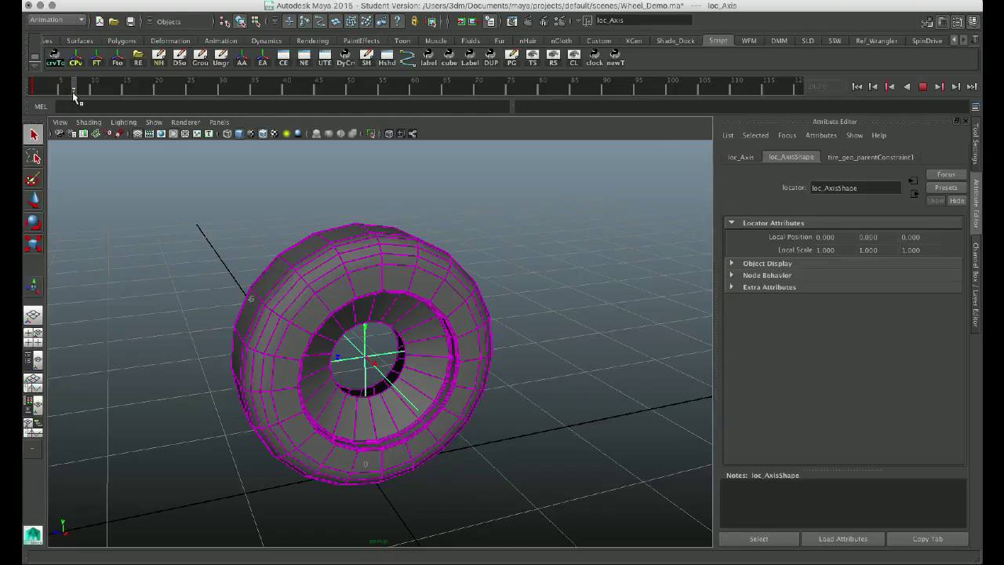
{"action": "key", "text": "alt+v"}
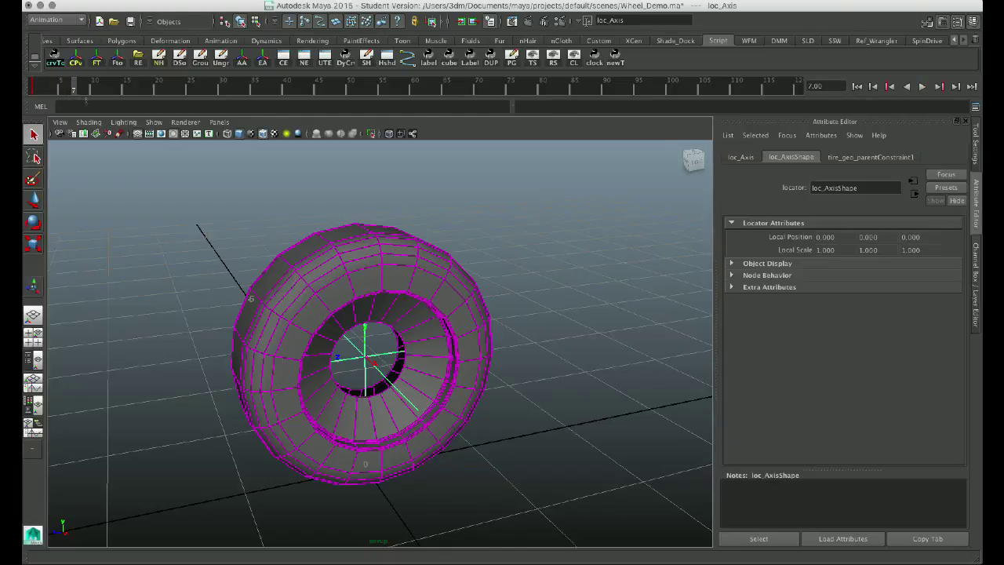
{"action": "left_click", "coordinate": [35, 88]}
{"action": "key", "text": "alt+v"}
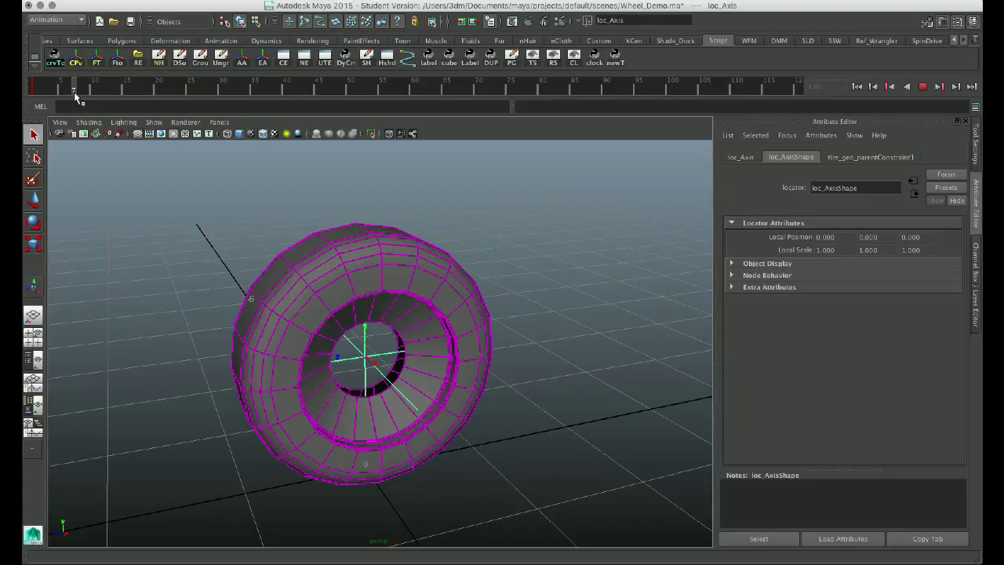
{"action": "key", "text": "alt+v"}
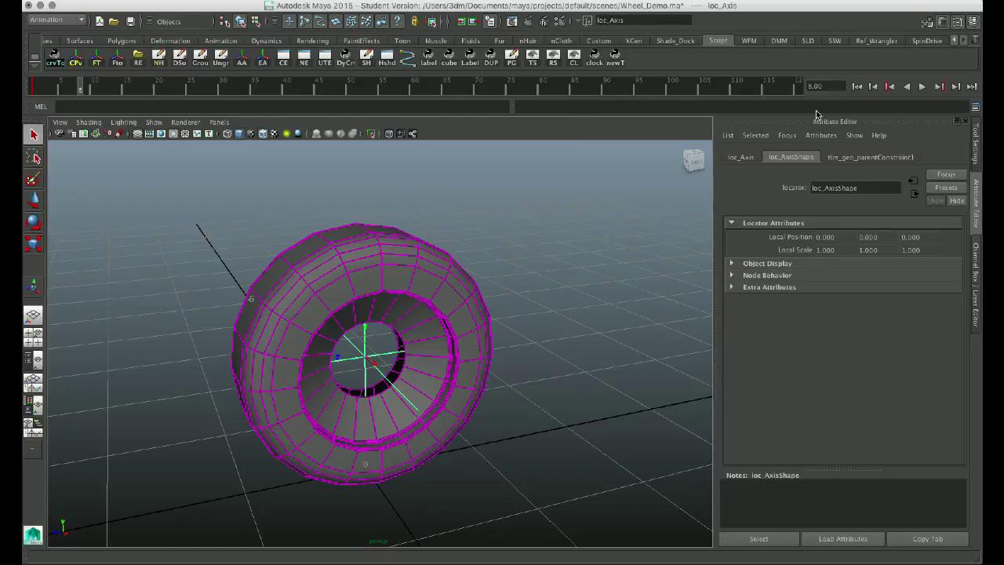
Set loc_Axis Rotate X to 360 in the Channel Box and select the channel.
{"action": "left_click", "coordinate": [975, 287]}
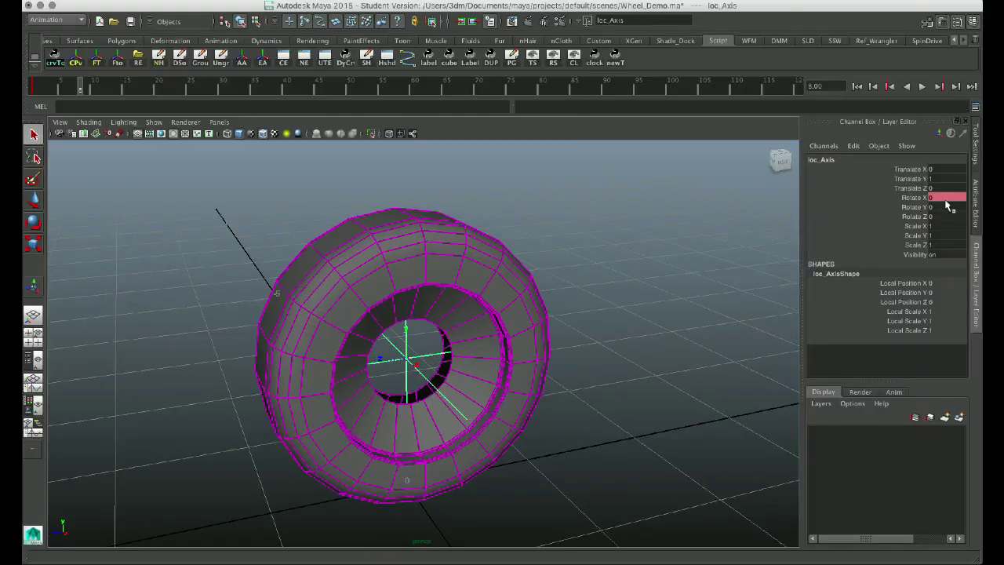
{"action": "left_click", "coordinate": [944, 198]}
{"action": "type", "text": "360"}
{"action": "key", "text": "Return"}
{"action": "left_click", "coordinate": [906, 198]}
{"action": "right_click", "coordinate": [906, 199]}
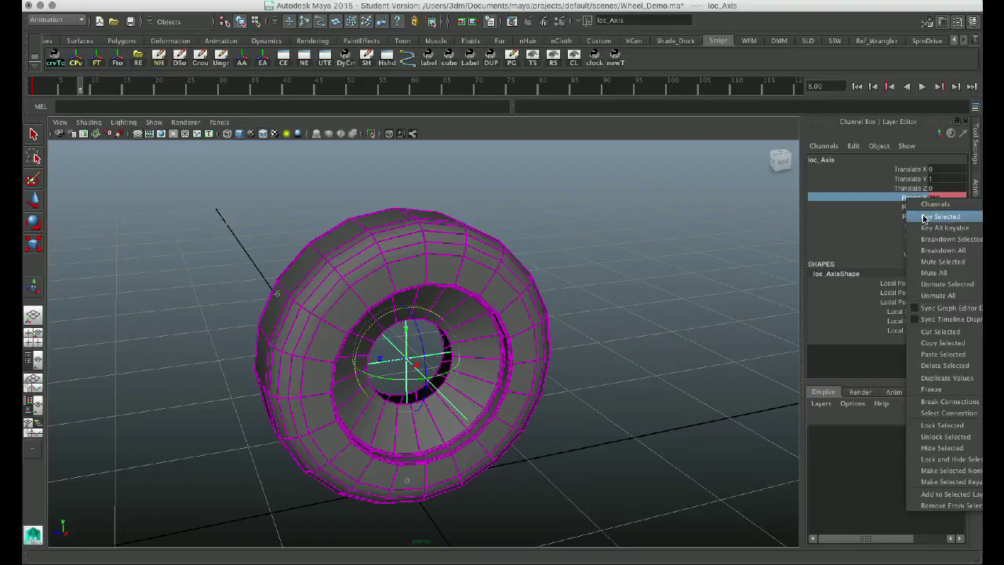
Key Selected on the 360 Rotate X, then play back from the start to check the spin.
{"action": "left_click", "coordinate": [929, 216]}
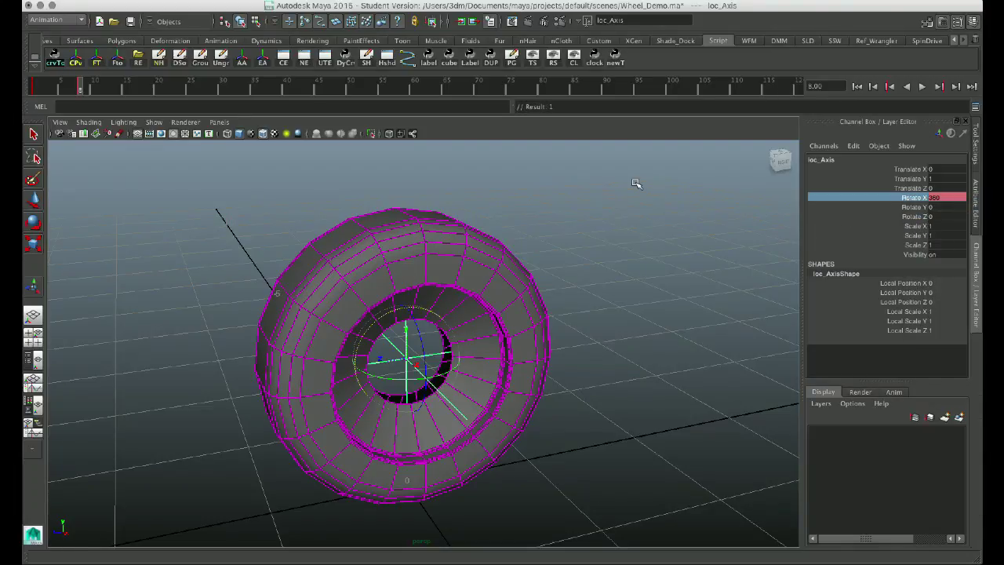
{"action": "left_click", "coordinate": [44, 91]}
{"action": "key", "text": "alt+v"}
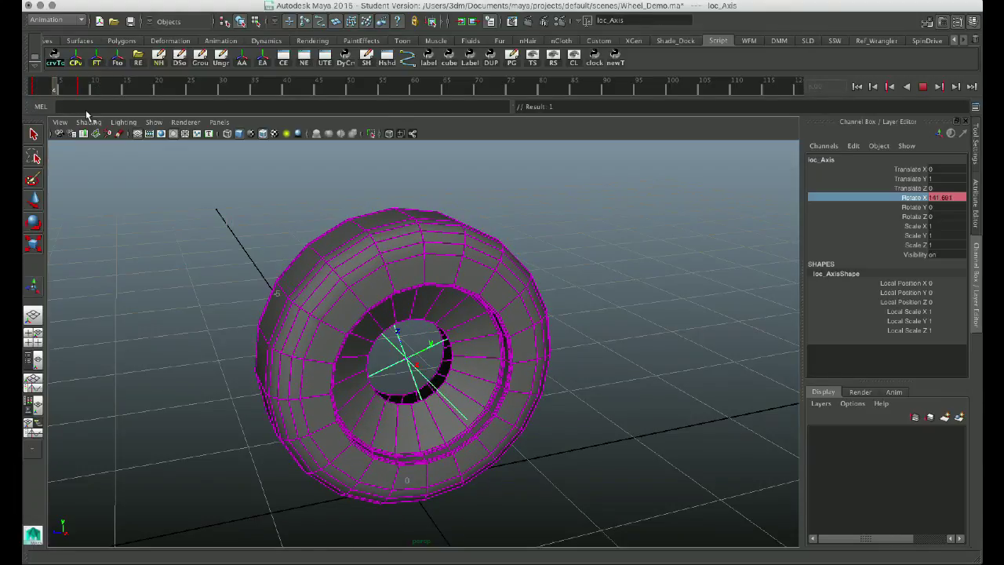
{"action": "key", "text": "alt+v"}
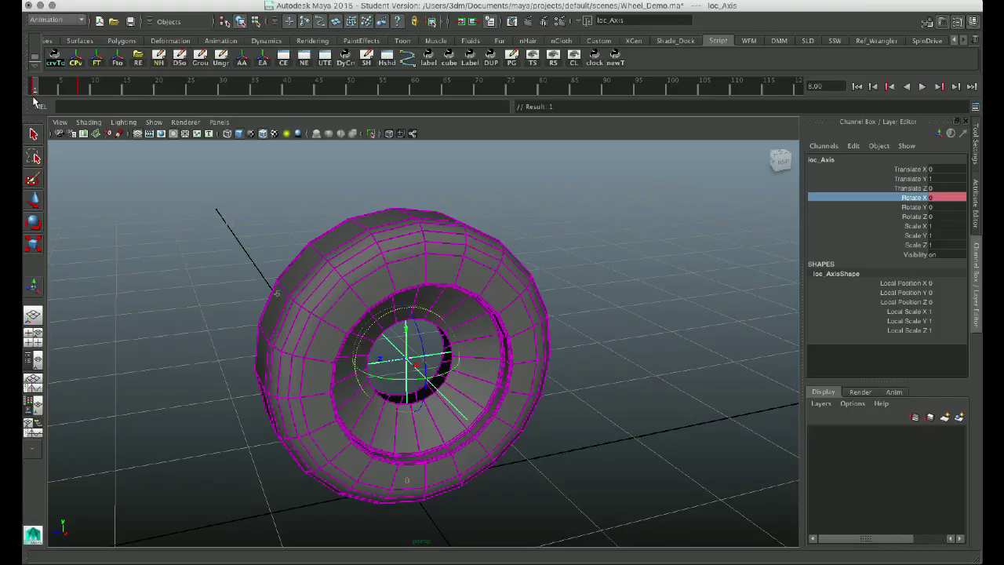
{"action": "left_click", "coordinate": [79, 88]}
{"action": "key", "text": "alt+v"}
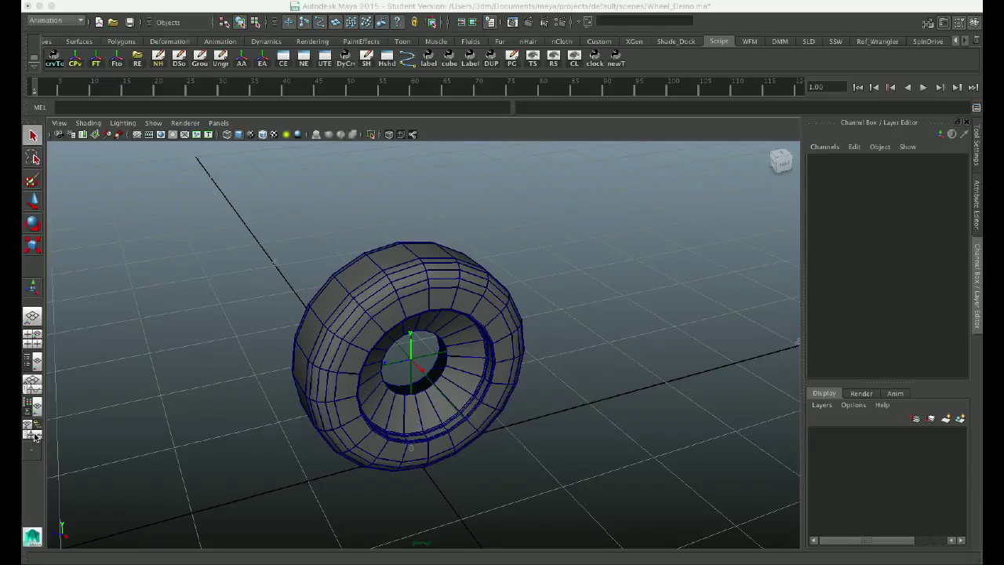
Switch to the Persp/Graph layout and select loc_Axis to load its curves.
{"action": "left_click", "coordinate": [32, 384]}
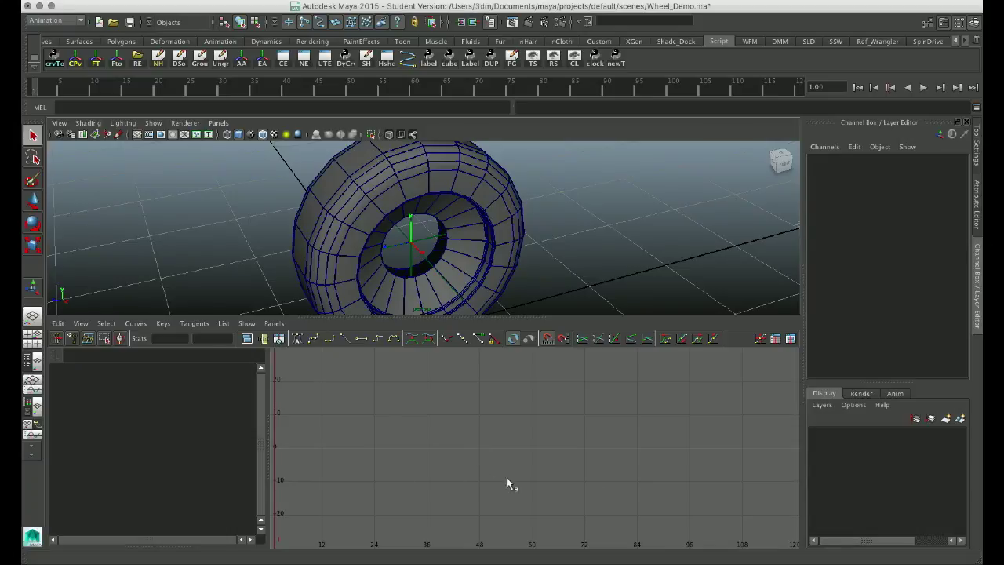
{"action": "left_click", "coordinate": [407, 240]}
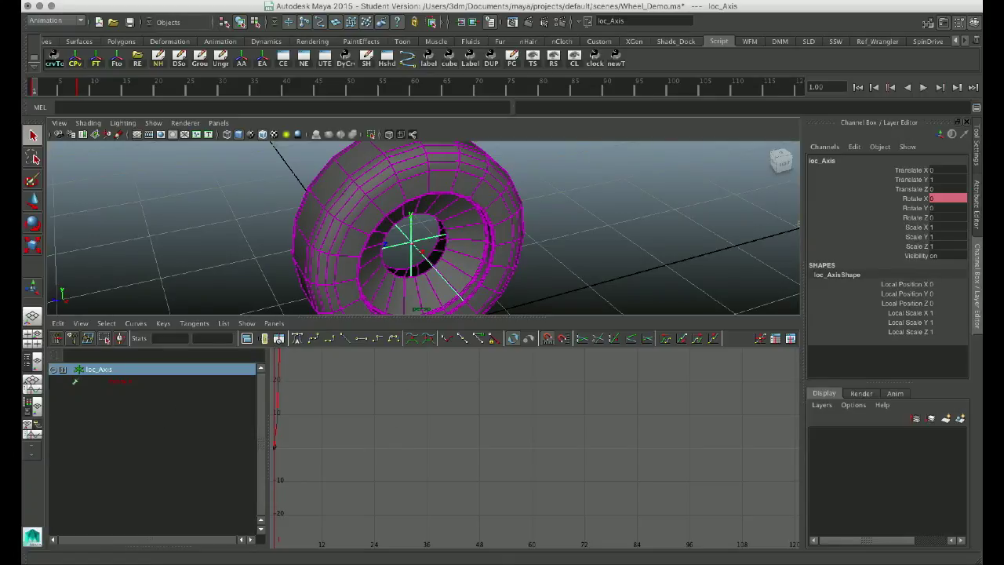
{"action": "left_click", "coordinate": [266, 2]}
{"action": "mouse_move", "coordinate": [330, 37]}
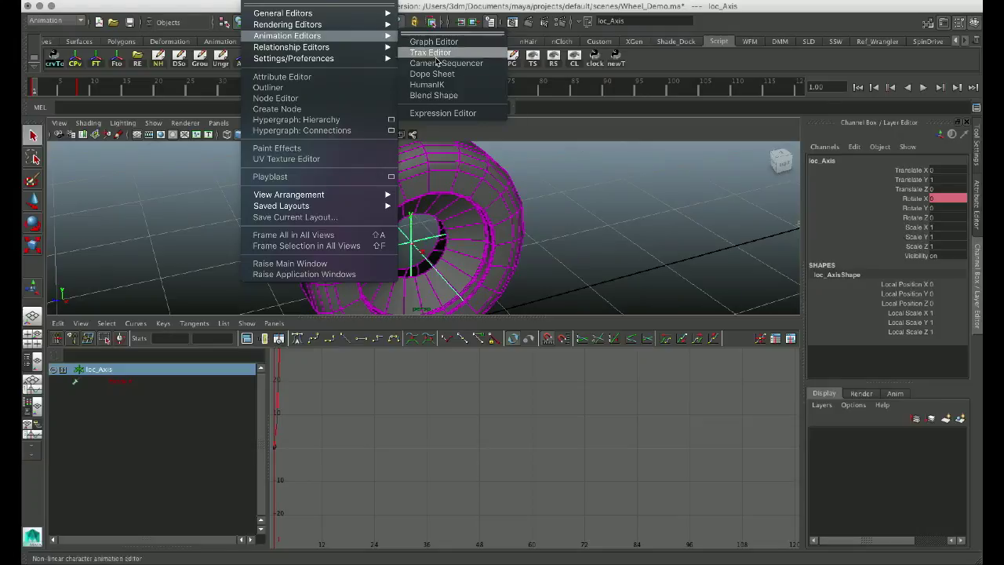
{"action": "left_click", "coordinate": [120, 242]}
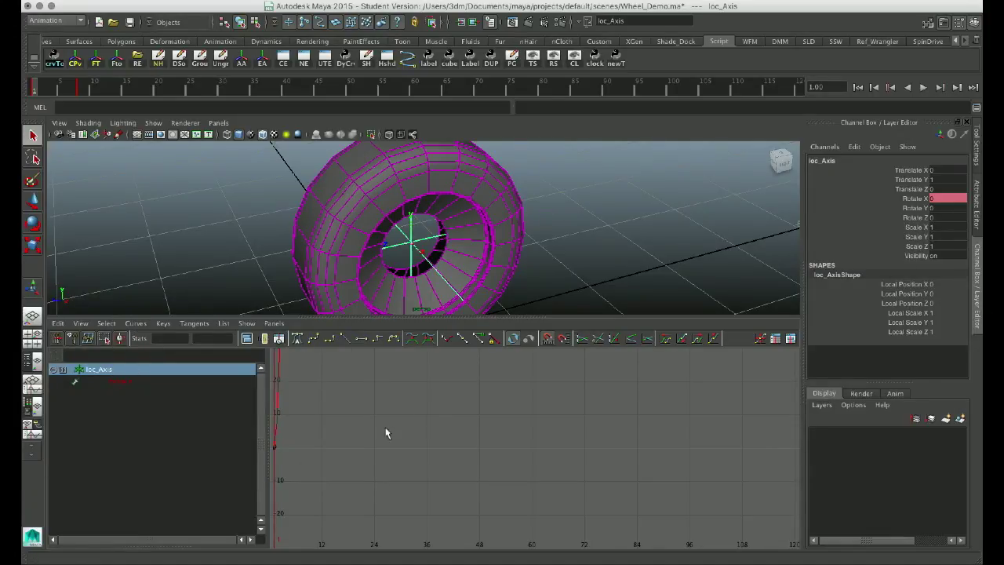
Frame the Rotate X curve, select its frame 1 and frame 8 keys, and make tangents Linear.
{"action": "left_click", "coordinate": [149, 381]}
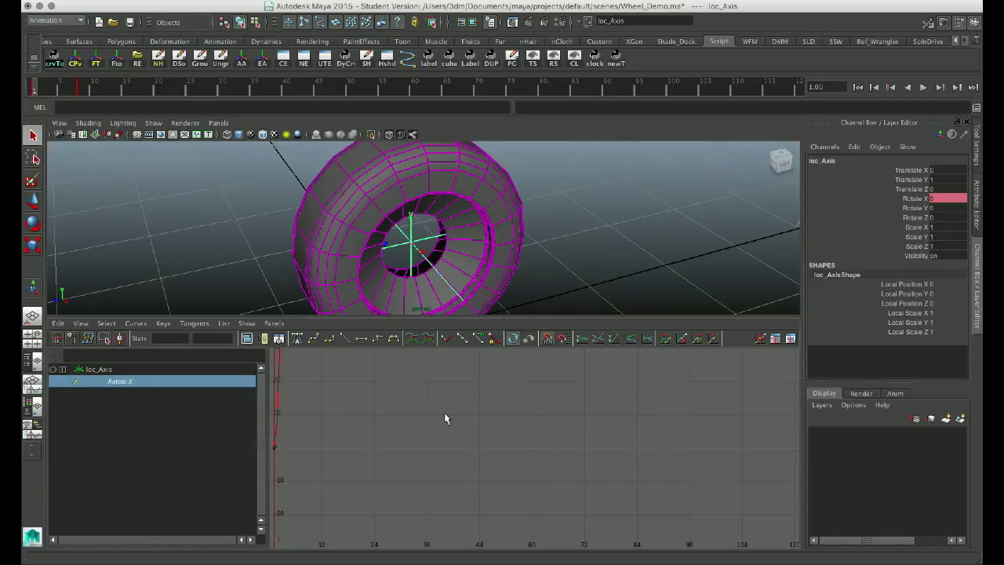
{"action": "key", "text": "f"}
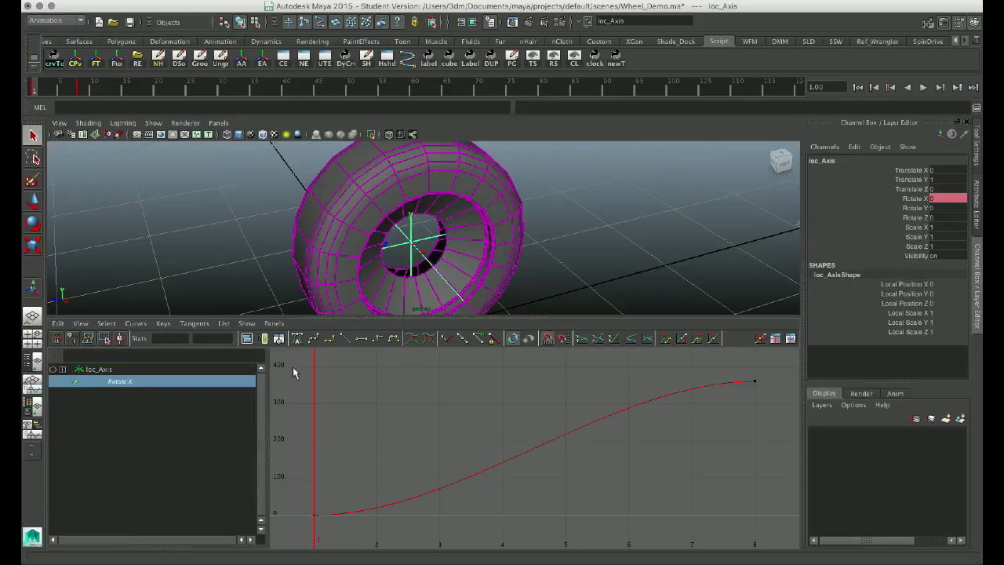
{"action": "left_click", "coordinate": [312, 521]}
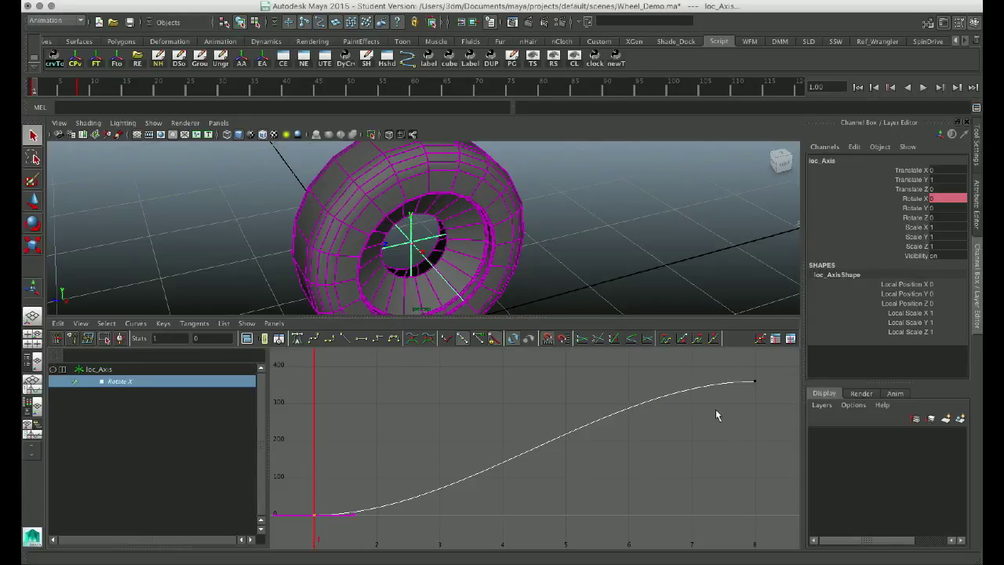
{"action": "left_click", "coordinate": [755, 382]}
{"action": "left_click_drag", "start_coordinate": [296, 476], "coordinate": [345, 526]}
{"action": "left_click_drag", "start_coordinate": [728, 374], "coordinate": [771, 402]}
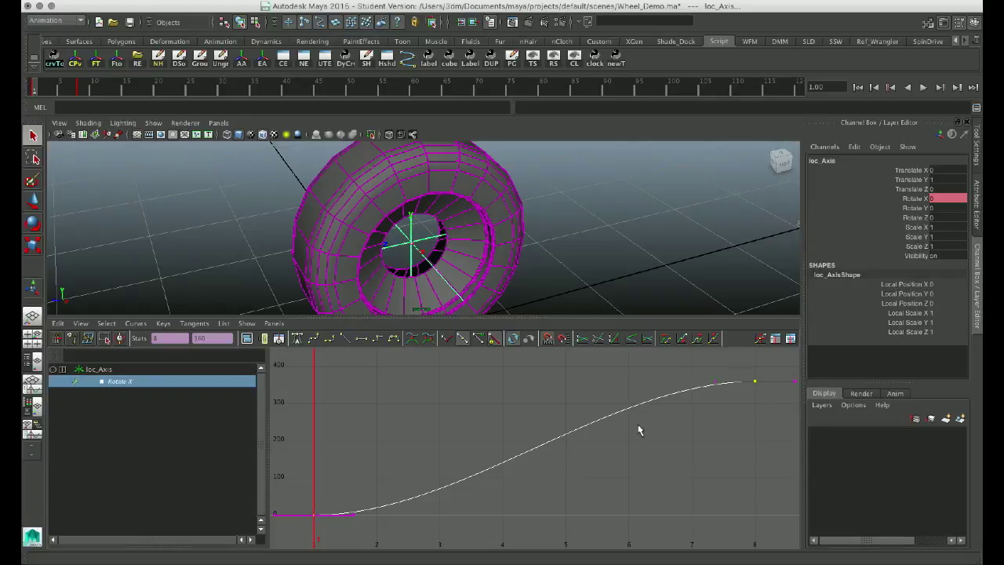
{"action": "left_click", "coordinate": [345, 339]}
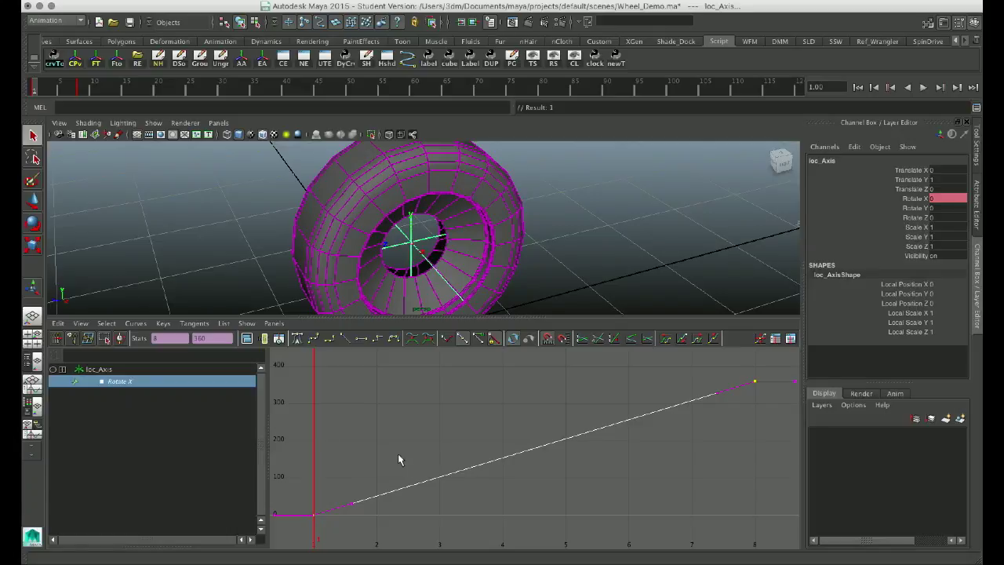
Set Rotate X Pre and Post Infinity to Cycle and turn on View > Infinity.
{"action": "mouse_move", "coordinate": [454, 466]}
{"action": "right_mouse_down", "text": "alt"}
{"action": "mouse_move", "coordinate": [383, 454]}
{"action": "mouse_move", "coordinate": [437, 466]}
{"action": "right_mouse_up", "text": "alt"}
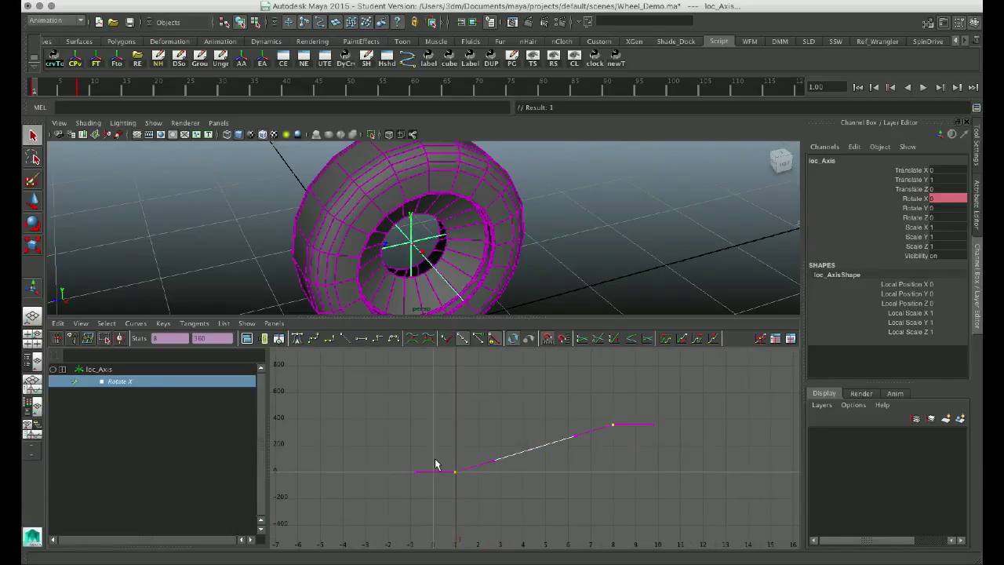
{"action": "left_click", "coordinate": [136, 324]}
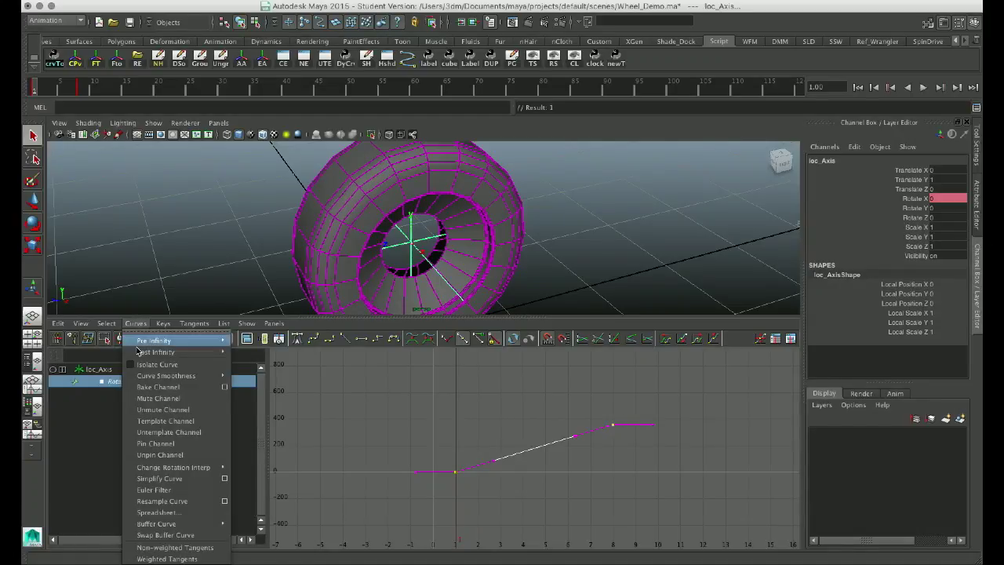
{"action": "mouse_move", "coordinate": [165, 343]}
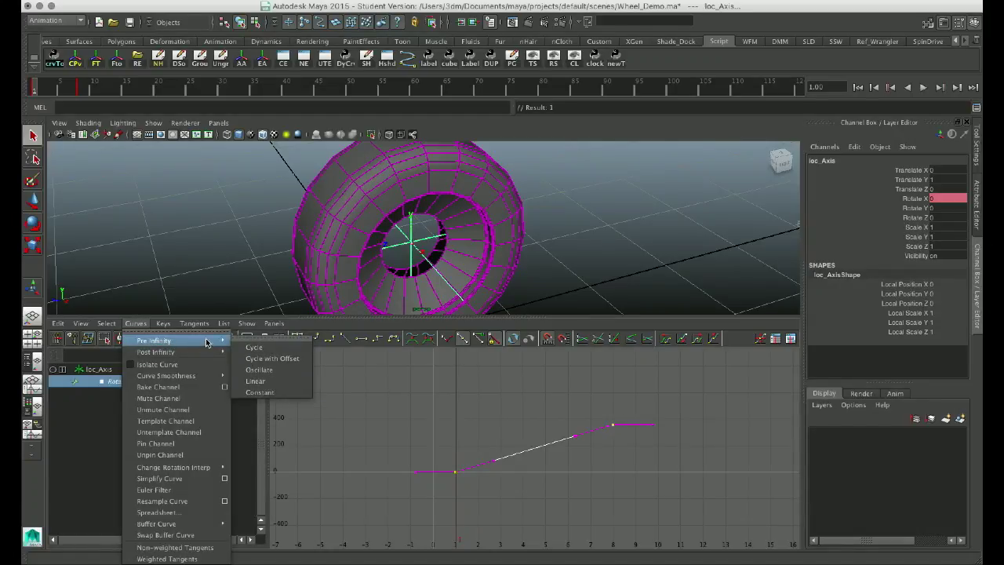
{"action": "left_click", "coordinate": [268, 348]}
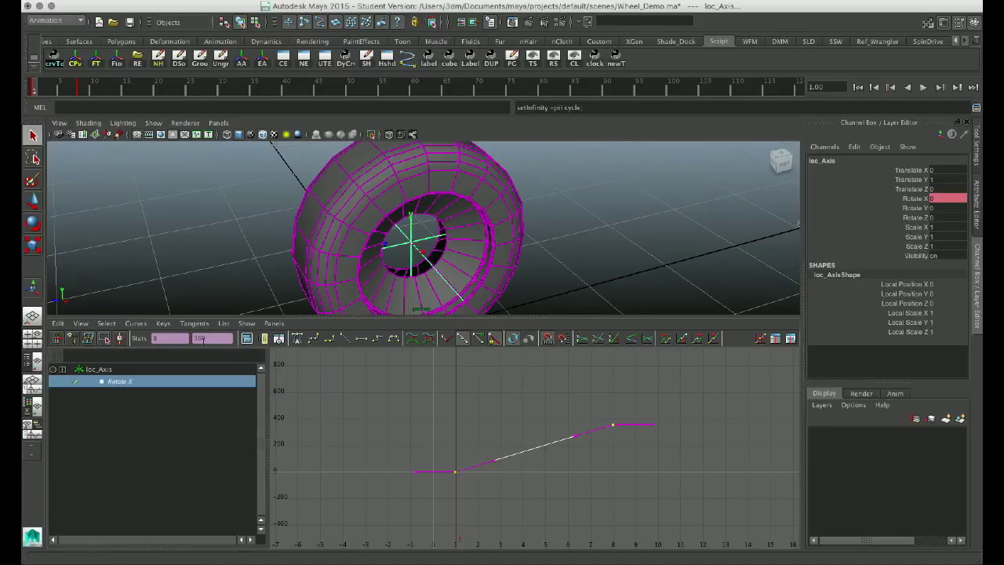
{"action": "left_click", "coordinate": [136, 324]}
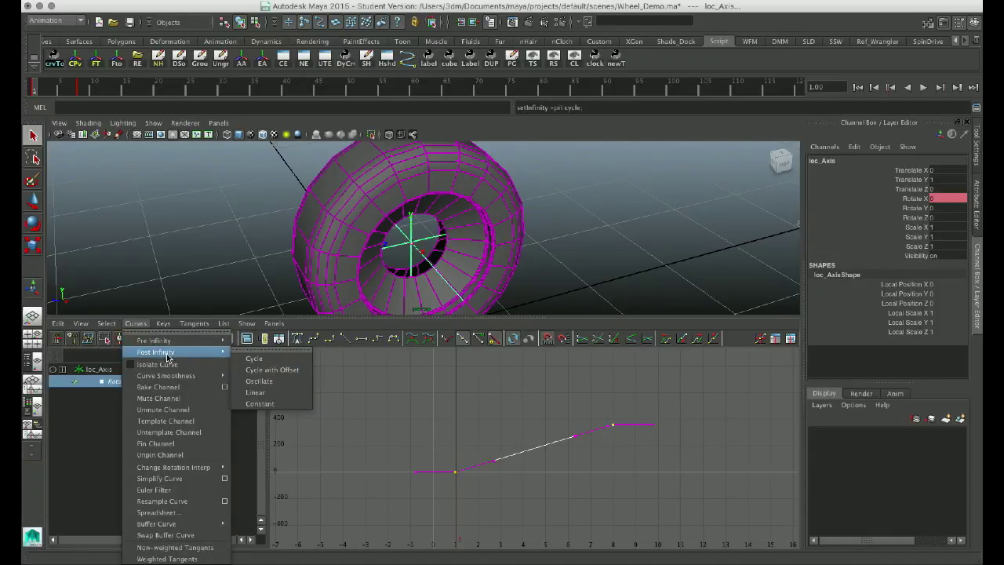
{"action": "mouse_move", "coordinate": [204, 352]}
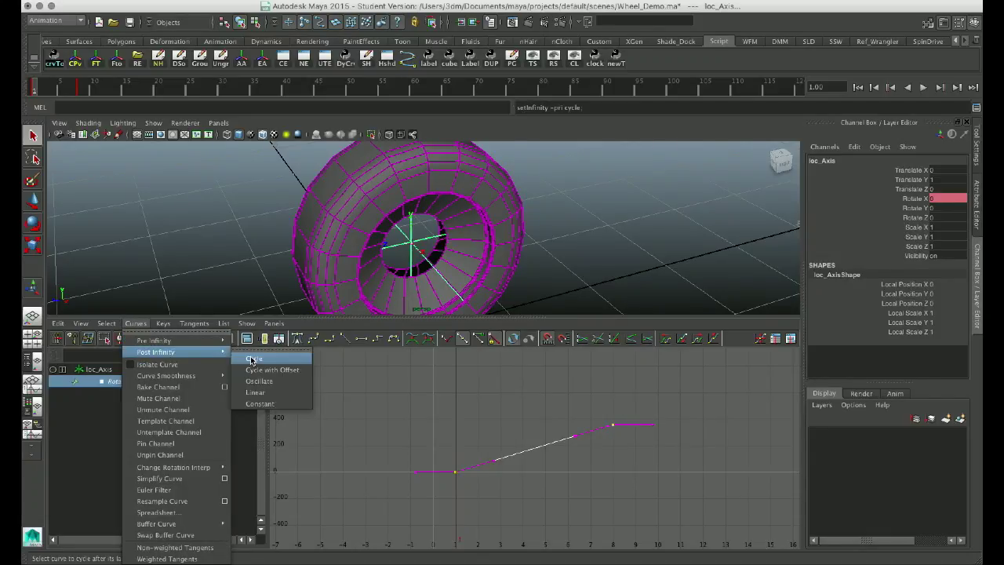
{"action": "left_click", "coordinate": [254, 360]}
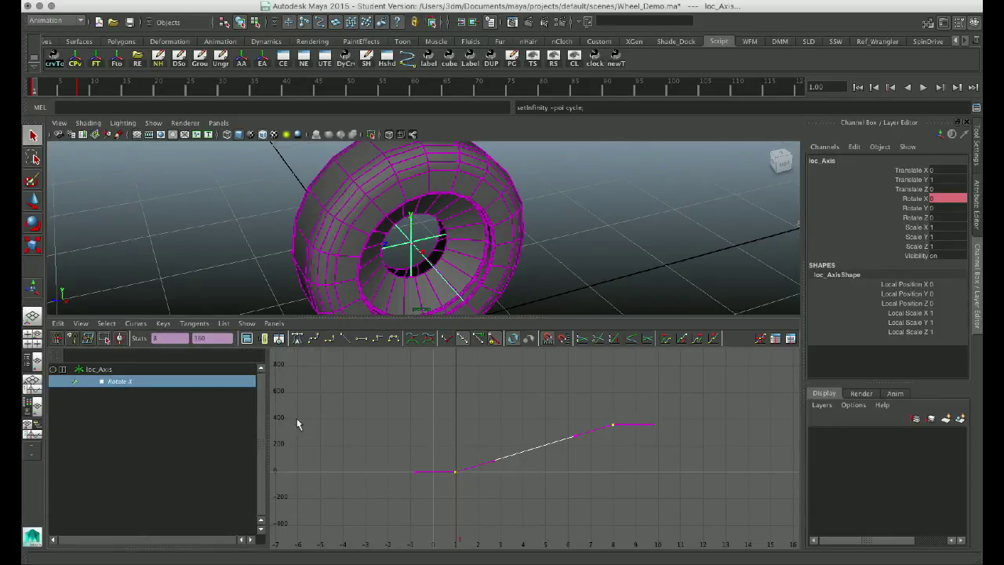
{"action": "left_click", "coordinate": [80, 324]}
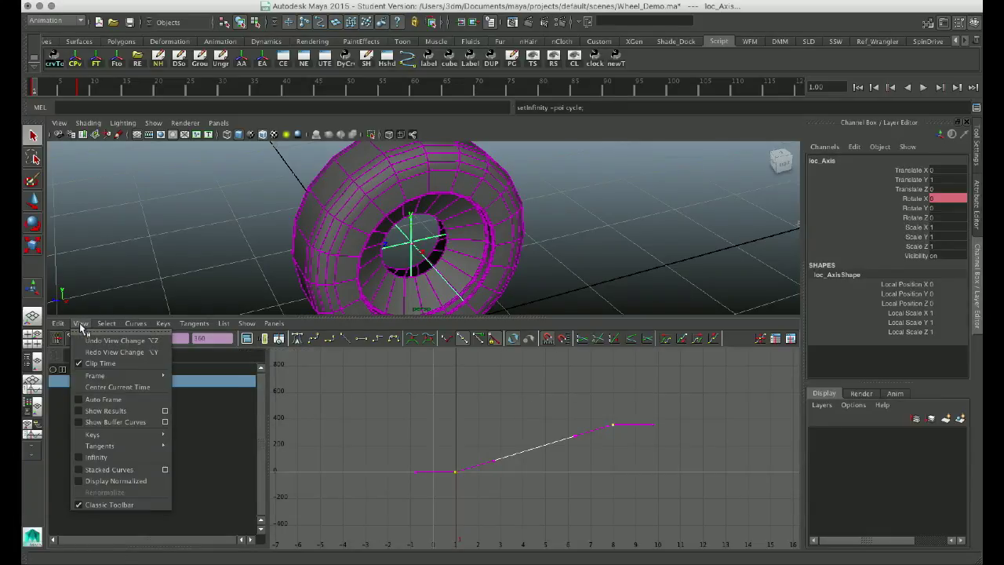
{"action": "left_click", "coordinate": [112, 460]}
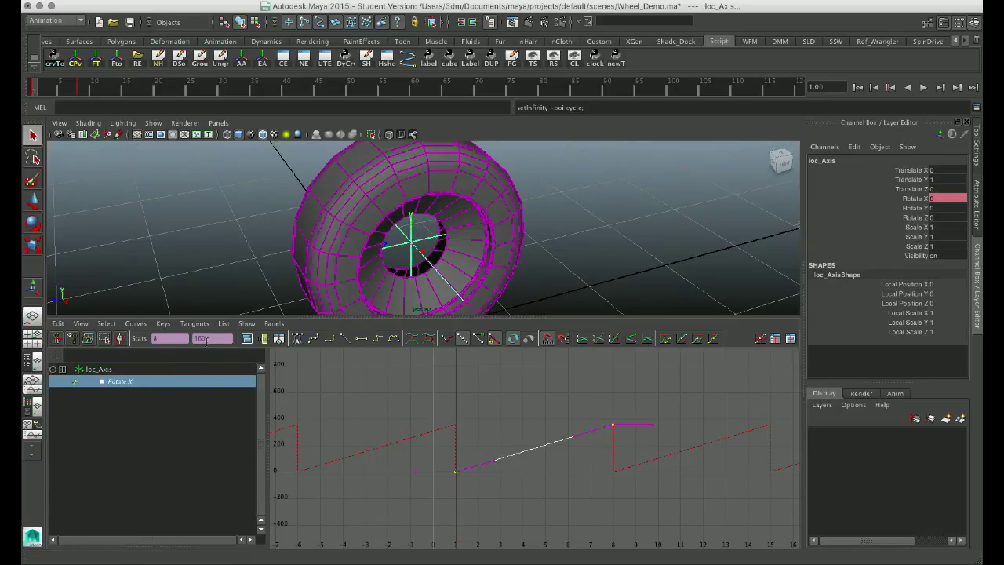
Change Rotate X Pre and Post Infinity to Cycle with Offset and zoom out to check.
{"action": "left_click", "coordinate": [163, 323]}
{"action": "mouse_move", "coordinate": [140, 326]}
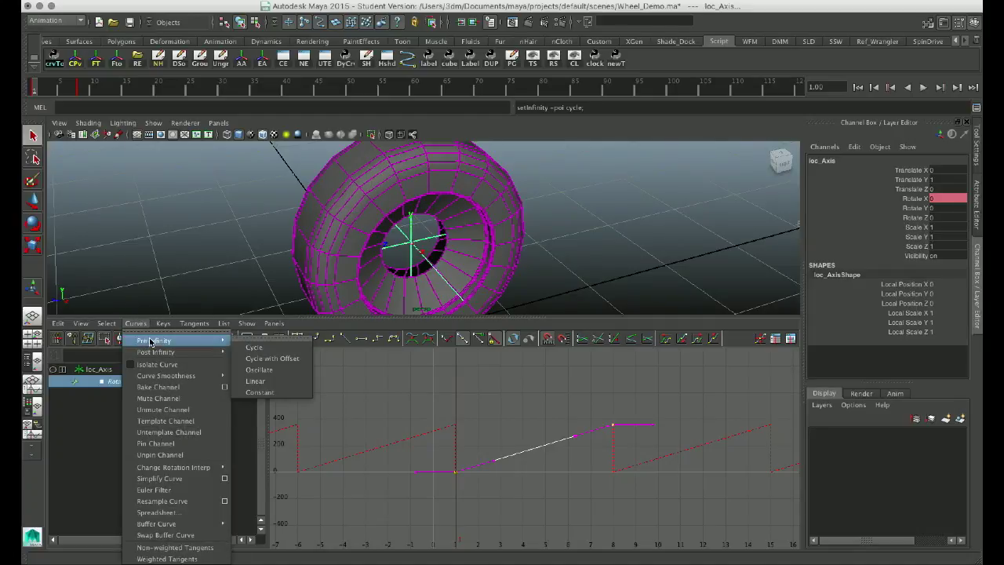
{"action": "left_click", "coordinate": [258, 357]}
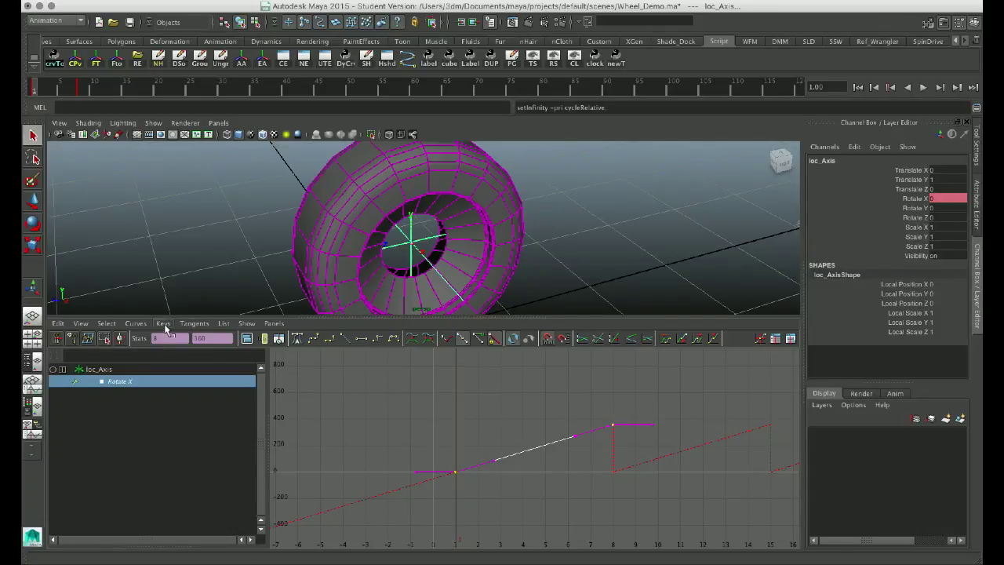
{"action": "left_click", "coordinate": [136, 324]}
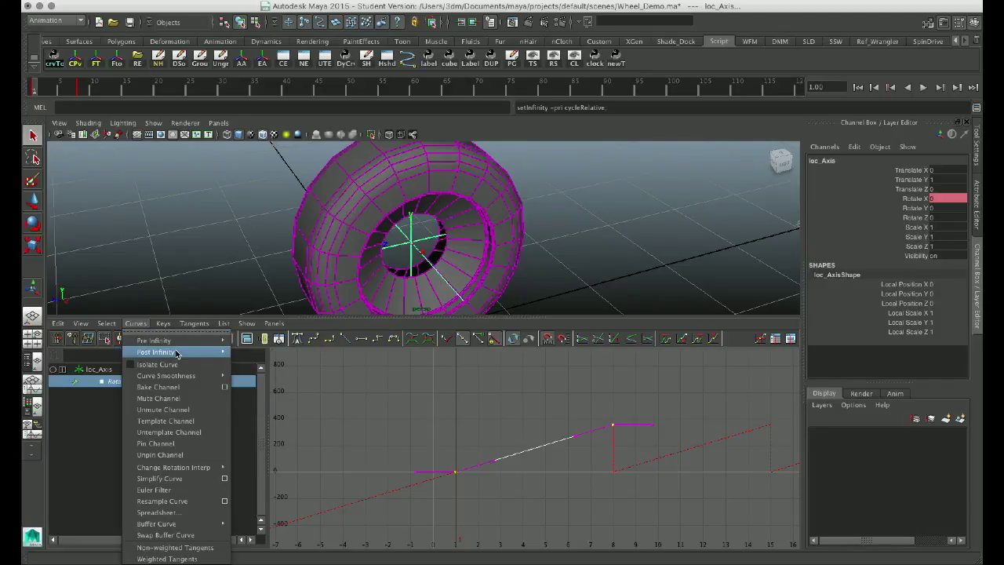
{"action": "mouse_move", "coordinate": [178, 354]}
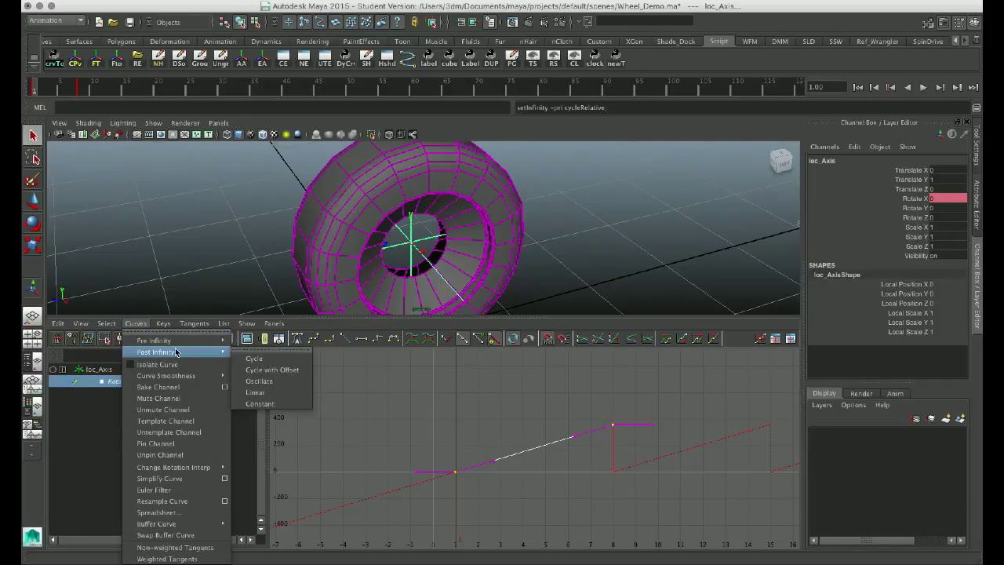
{"action": "left_click", "coordinate": [274, 370]}
{"action": "scroll", "coordinate": [593, 467], "scroll_direction": "down", "scroll_amount": 15}
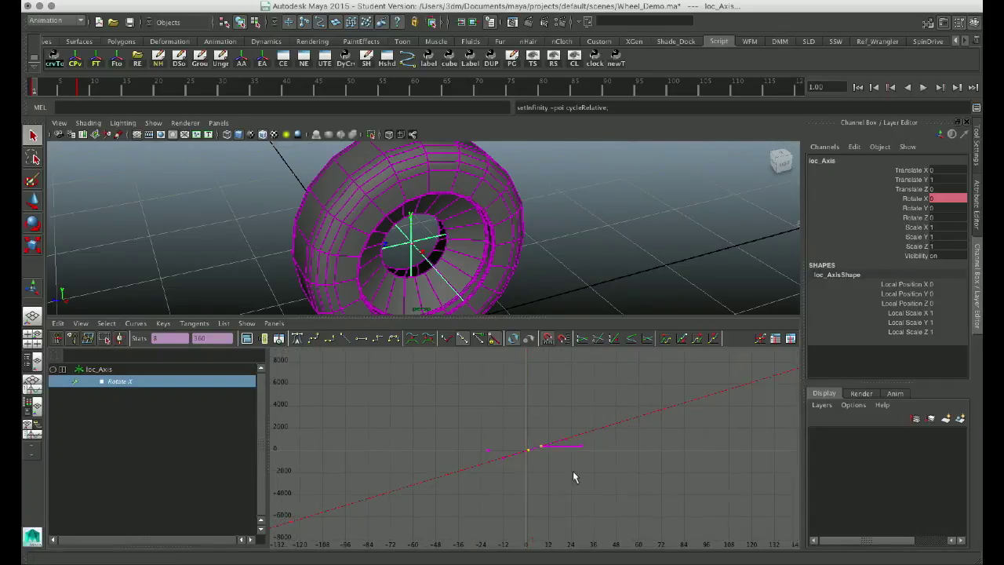
{"action": "scroll", "coordinate": [526, 459], "scroll_direction": "down", "scroll_amount": 15}
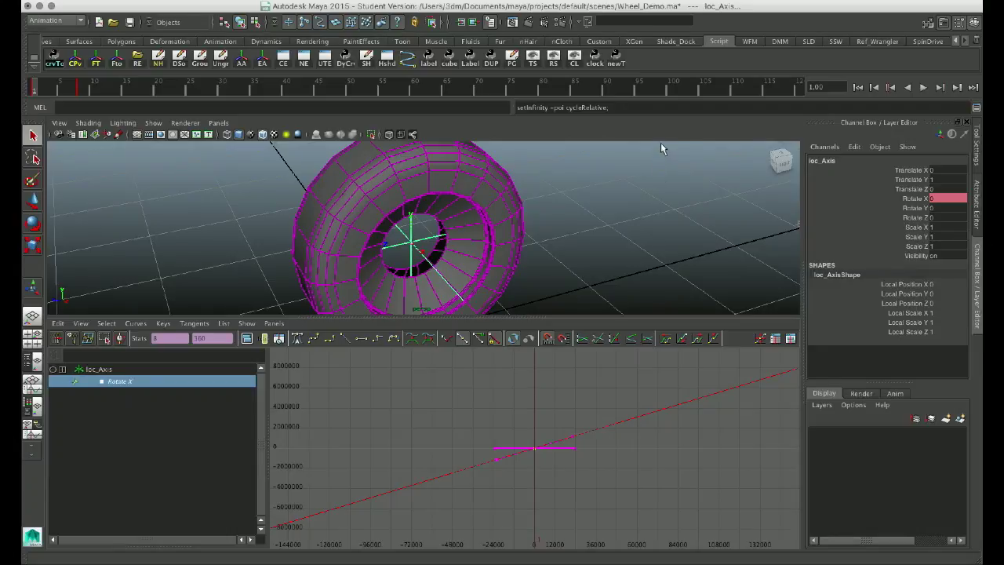
Maximize the perspective view alone, tumble around the wheel, and switch to the Move tool.
{"action": "key", "text": "space"}
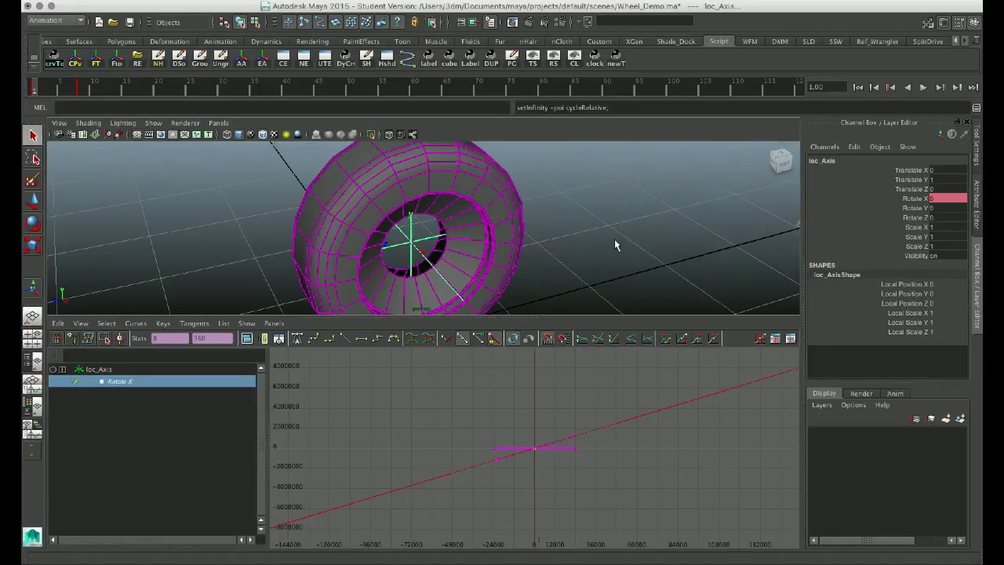
{"action": "key", "text": "space"}
{"action": "left_click_drag", "start_coordinate": [407, 367], "coordinate": [433, 385], "text": "alt"}
{"action": "key", "text": "w"}
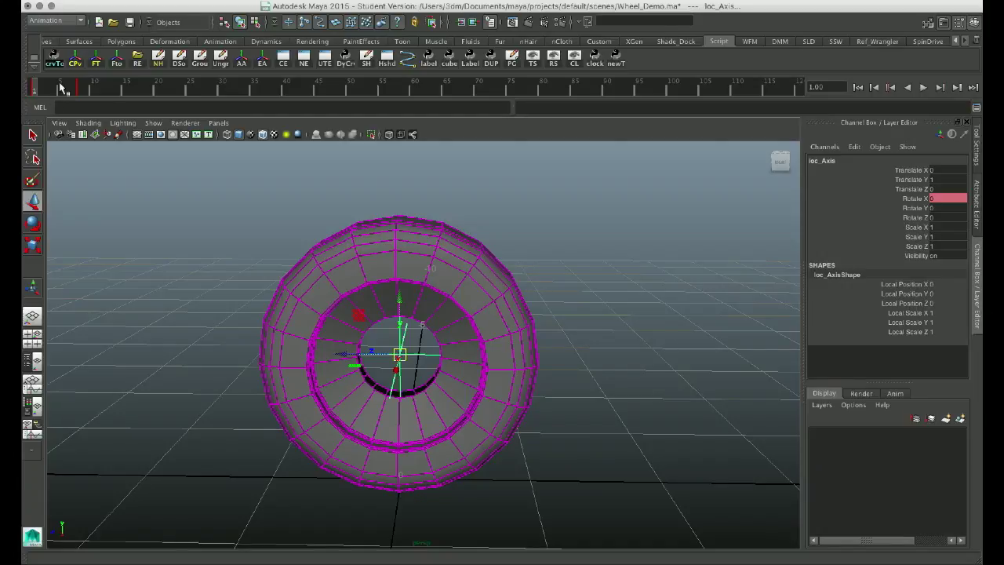
Play the animation twice to watch the wheel spin, rewinding to frame 1 each time.
{"action": "key", "text": "alt+v"}
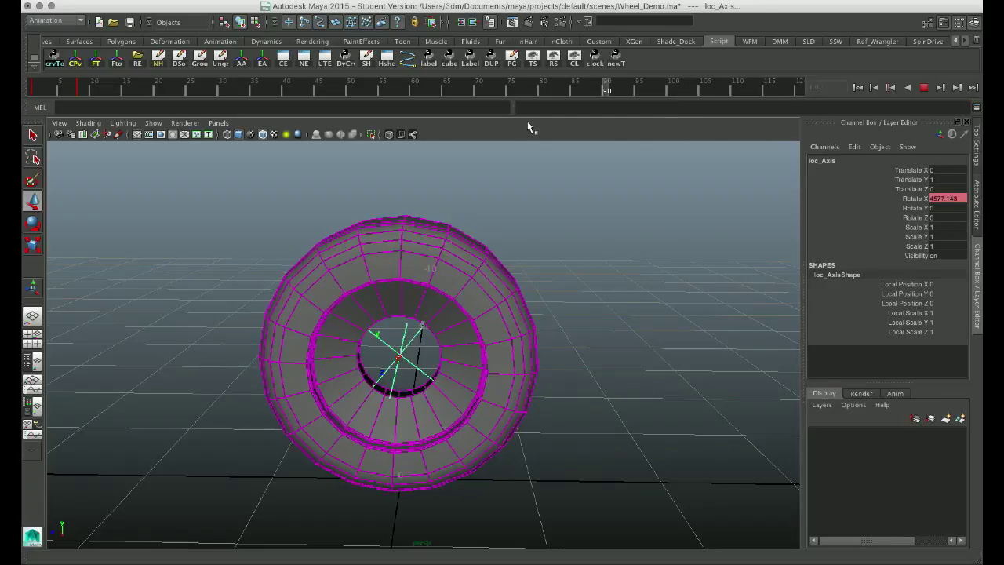
{"action": "key", "text": "alt+v"}
{"action": "key", "text": "alt+shift+v"}
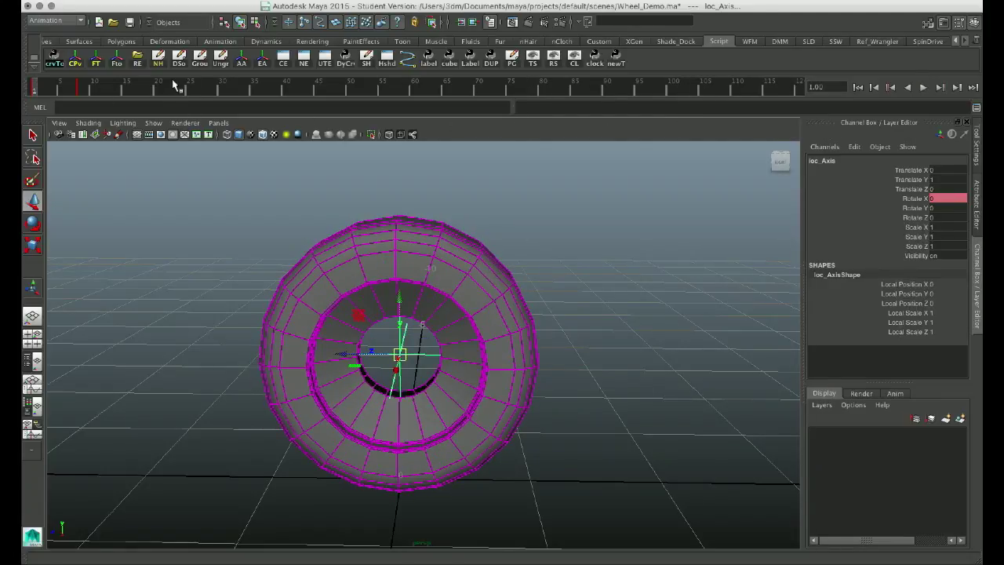
{"action": "key", "text": "alt+v"}
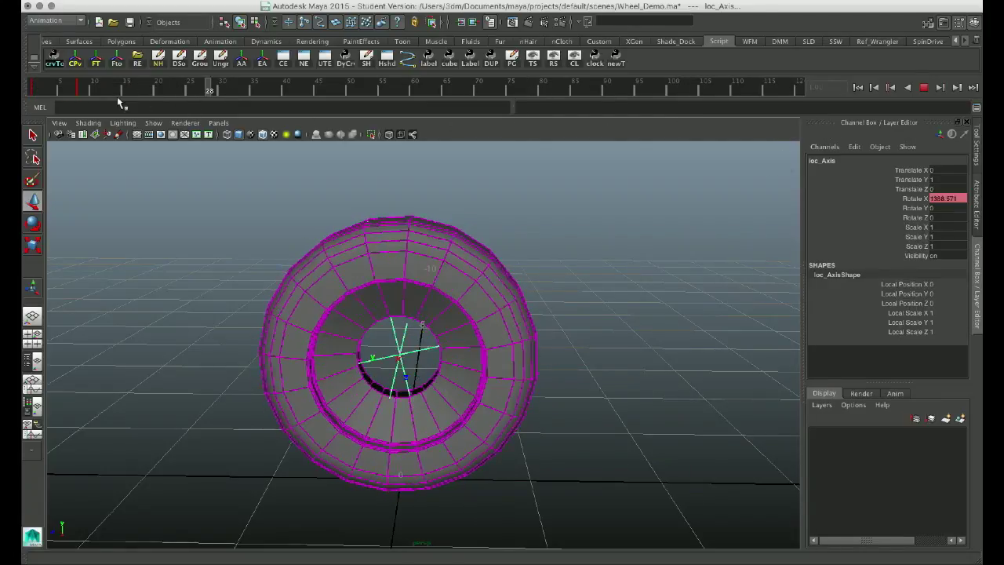
{"action": "key", "text": "alt+v"}
{"action": "key", "text": "alt+shift+v"}
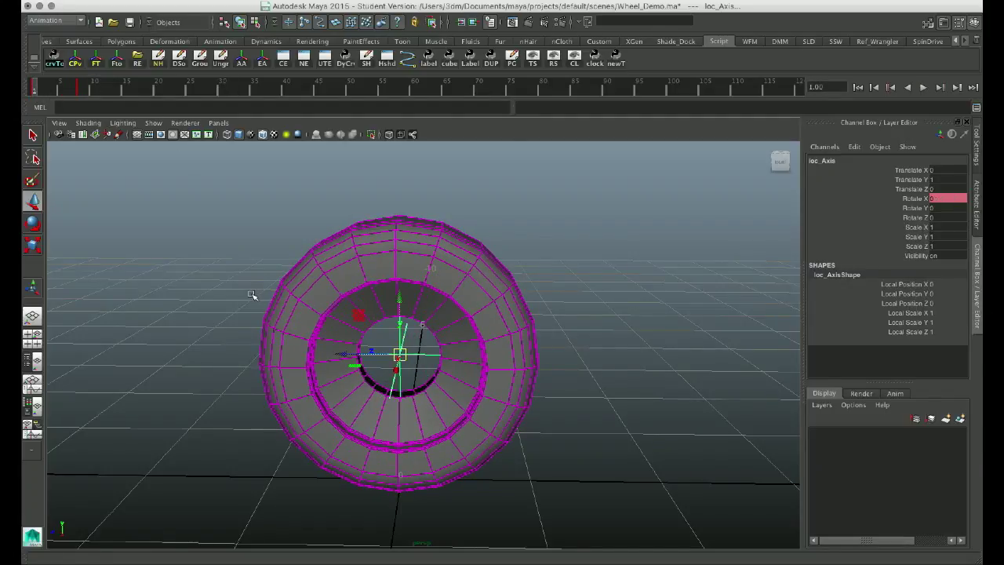
{"action": "left_click_drag", "start_coordinate": [225, 354], "coordinate": [416, 407], "text": "alt"}
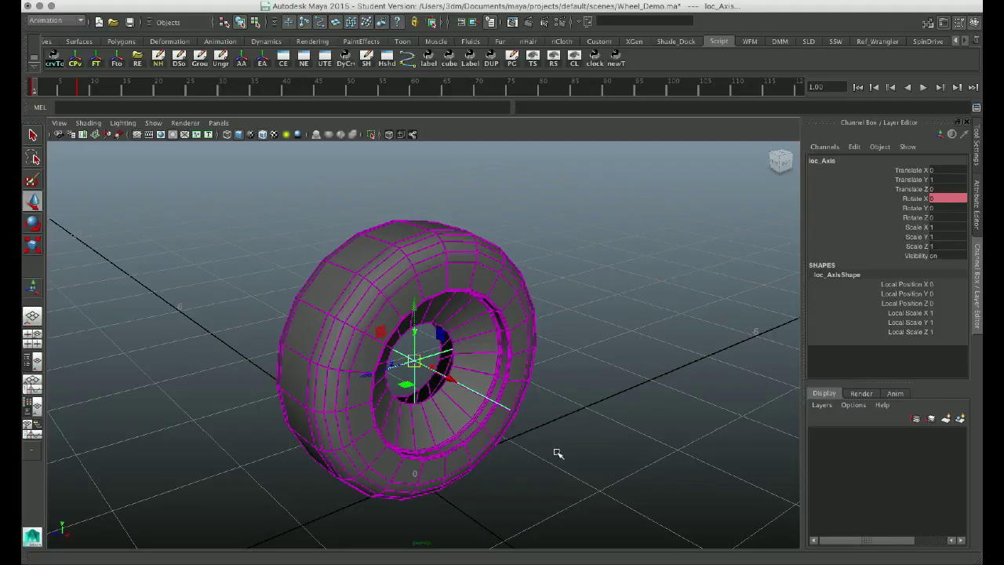
Create a NURBS circle at the origin, then dolly out and tumble the view.
{"action": "left_click", "coordinate": [187, 1]}
{"action": "mouse_move", "coordinate": [235, 14]}
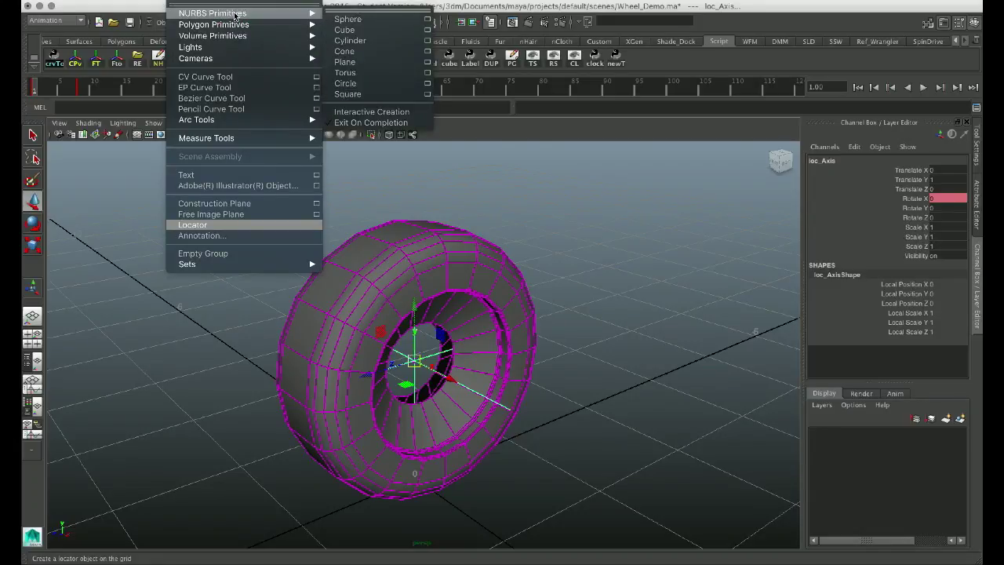
{"action": "left_click", "coordinate": [348, 83]}
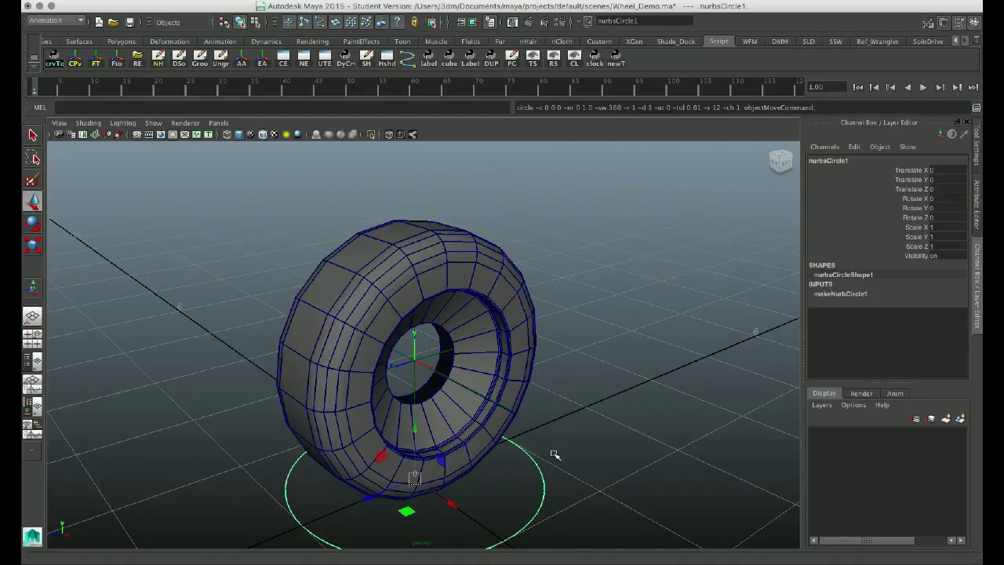
{"action": "scroll", "coordinate": [434, 434], "scroll_direction": "down", "scroll_amount": 3}
{"action": "mouse_move", "coordinate": [433, 434]}
{"action": "left_mouse_down", "text": "alt"}
{"action": "mouse_move", "coordinate": [381, 413]}
{"action": "mouse_move", "coordinate": [391, 432]}
{"action": "mouse_move", "coordinate": [425, 430]}
{"action": "left_mouse_up", "text": "alt"}
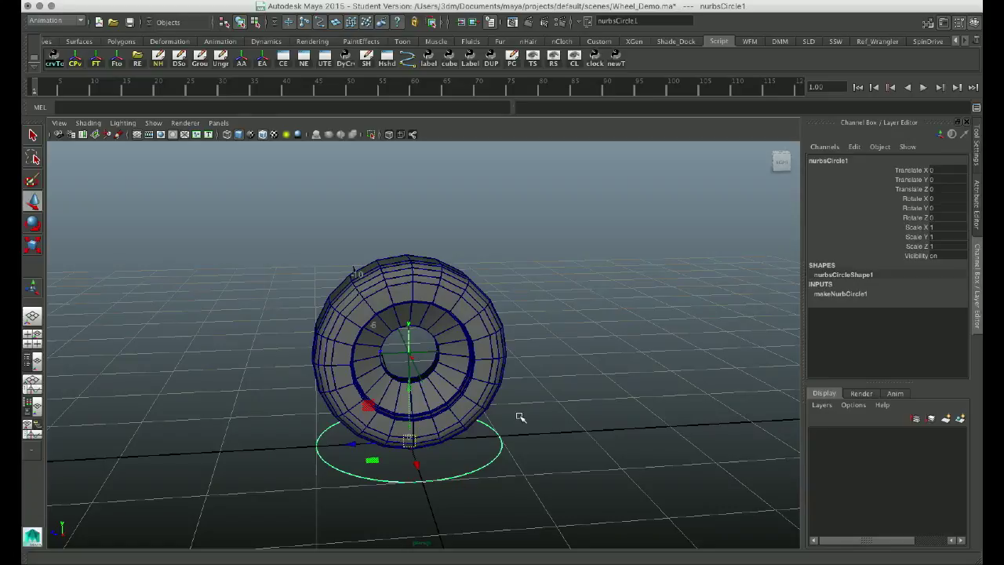
Delete the circle's history, rename it drive_Ctrl, then select the loc_Axis locator.
{"action": "key", "text": "alt+shift+d"}
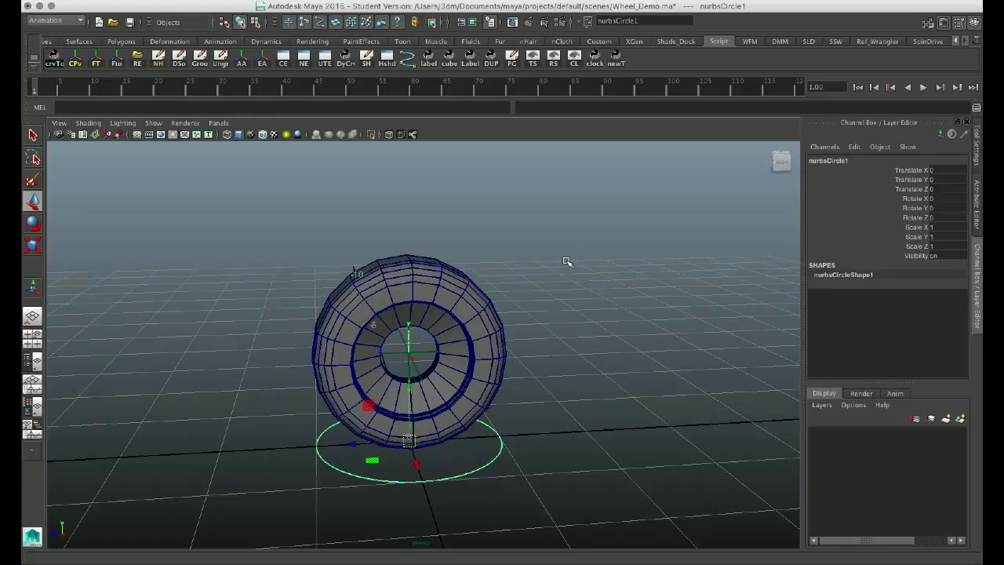
{"action": "double_click", "coordinate": [827, 161]}
{"action": "type", "text": "drive"}
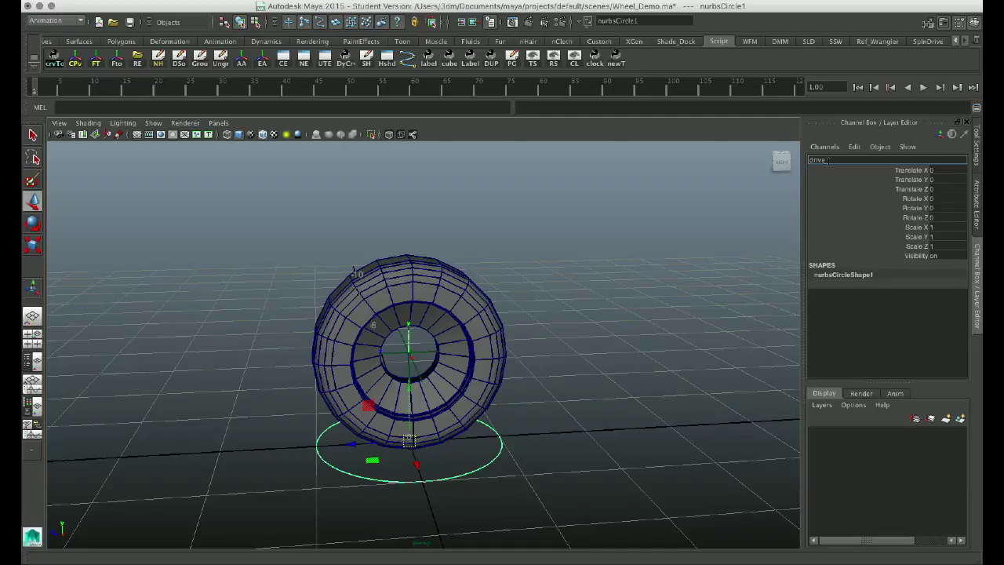
{"action": "type", "text": "_Ctrl"}
{"action": "key", "text": "Return"}
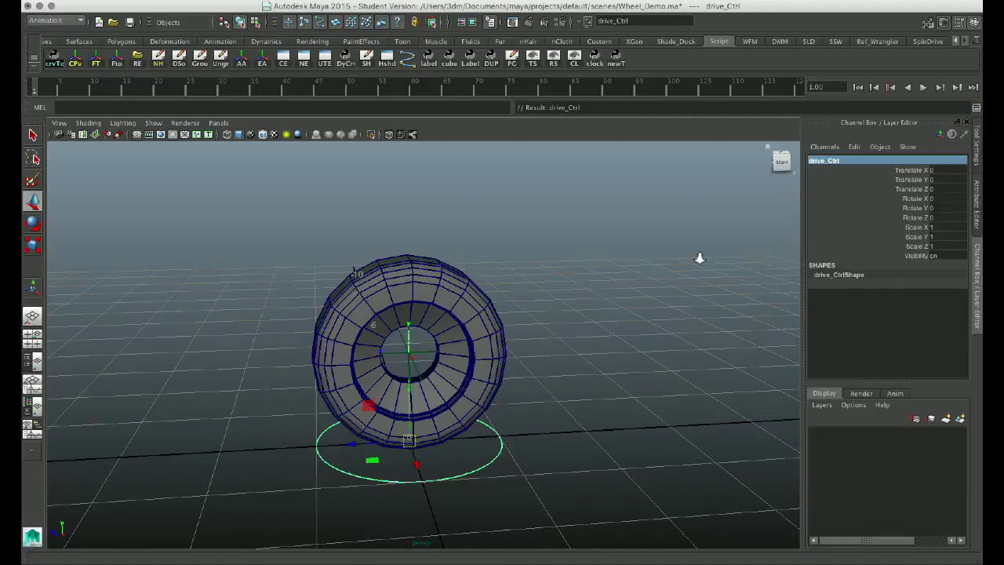
{"action": "scroll", "coordinate": [701, 259], "scroll_direction": "down", "scroll_amount": 2}
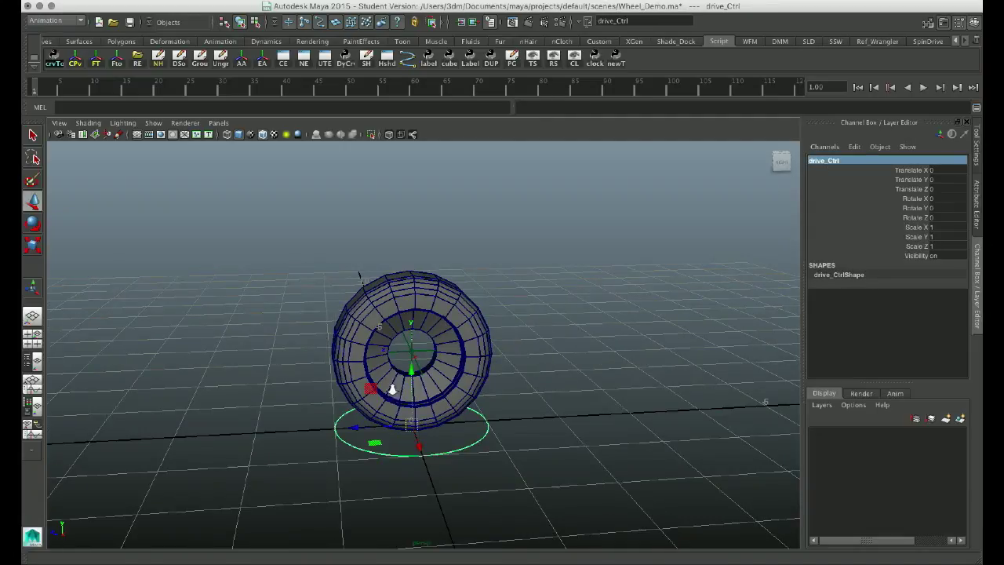
{"action": "scroll", "coordinate": [418, 414], "scroll_direction": "up", "scroll_amount": 3}
{"action": "scroll", "coordinate": [443, 418], "scroll_direction": "up", "scroll_amount": 1}
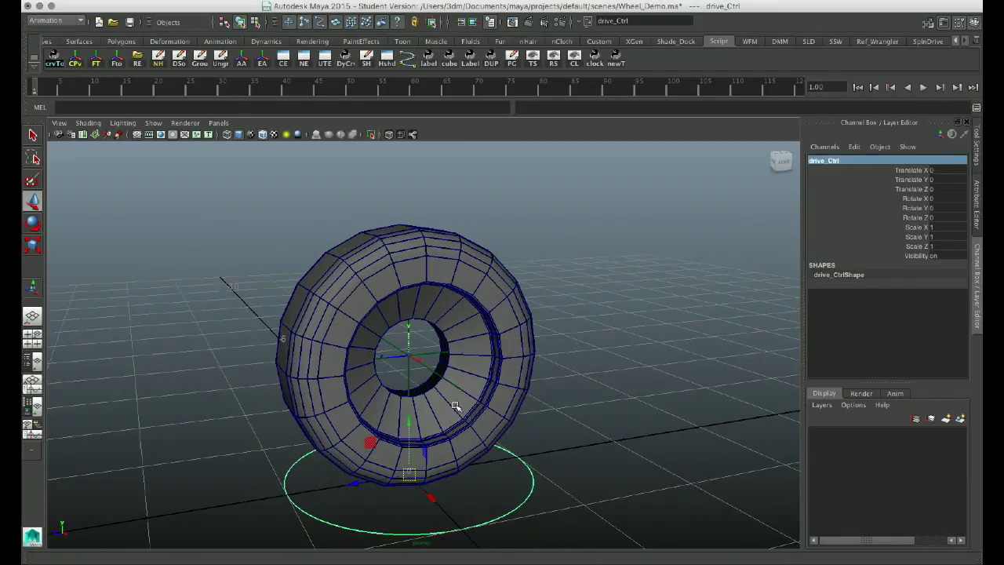
{"action": "left_click", "coordinate": [396, 349]}
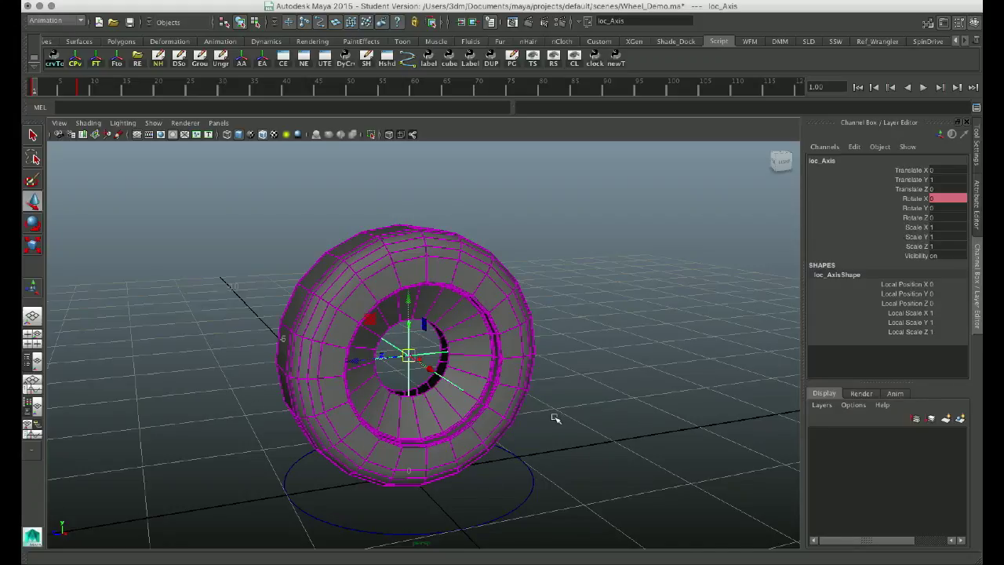
{"action": "key", "text": "ctrl+g"}
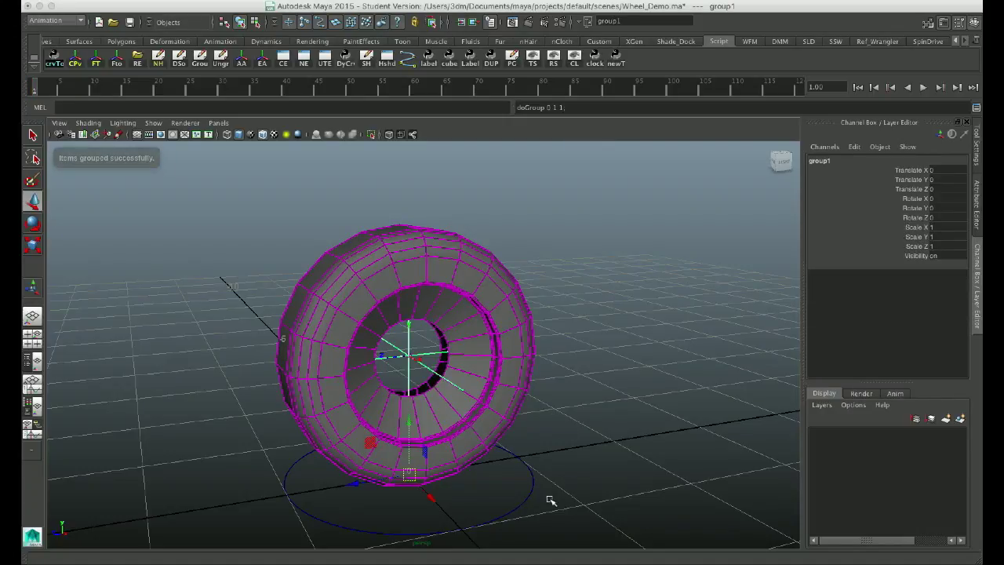
{"action": "left_click_drag", "start_coordinate": [513, 487], "coordinate": [535, 472]}
{"action": "key", "text": "Up"}
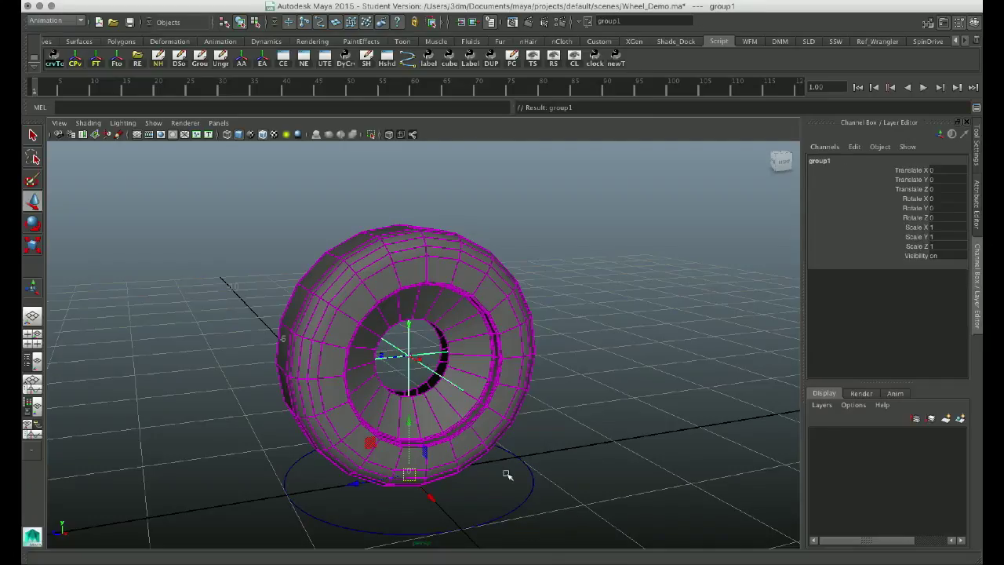
{"action": "left_click", "coordinate": [548, 513]}
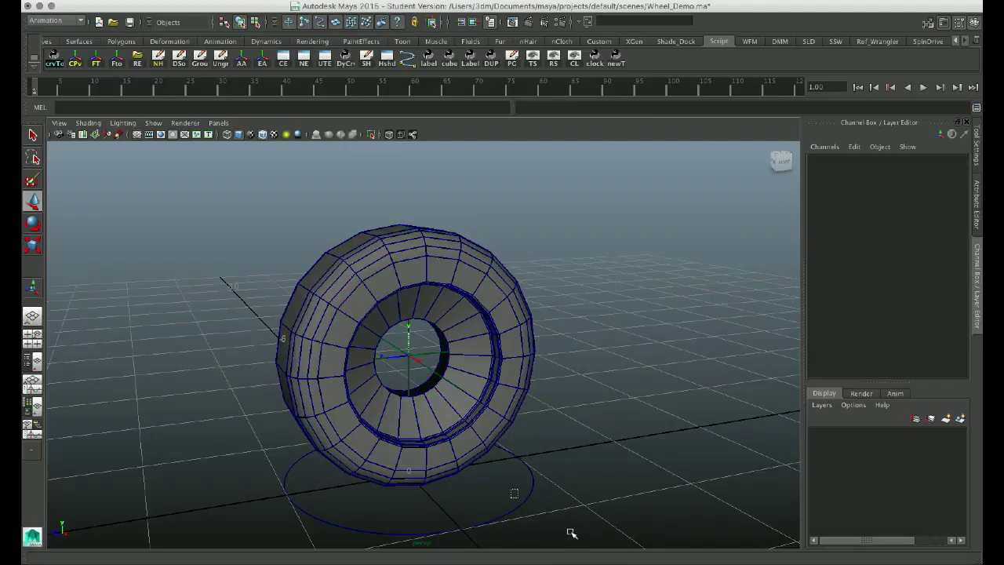
{"action": "left_click_drag", "start_coordinate": [567, 533], "coordinate": [544, 513]}
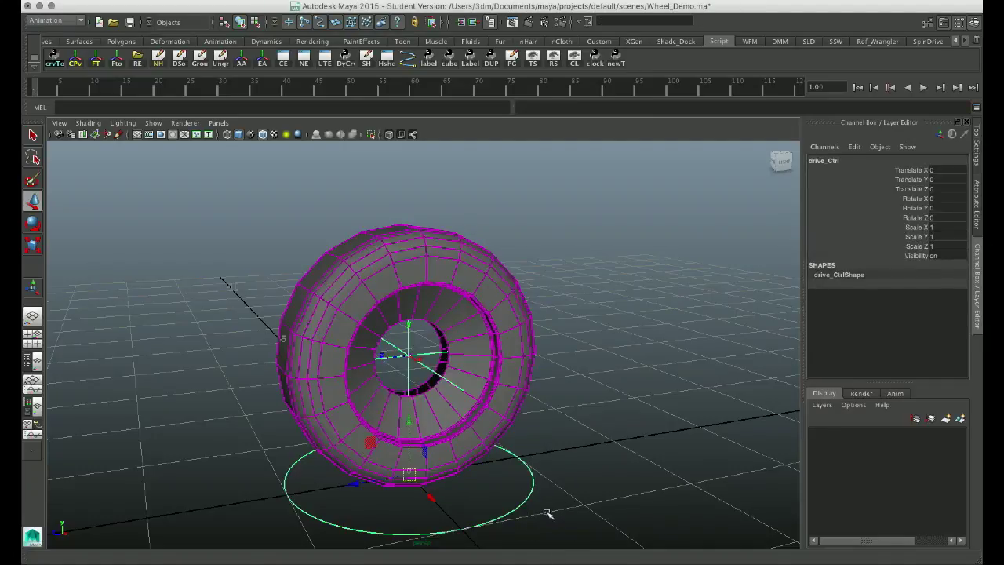
{"action": "left_click", "coordinate": [407, 352]}
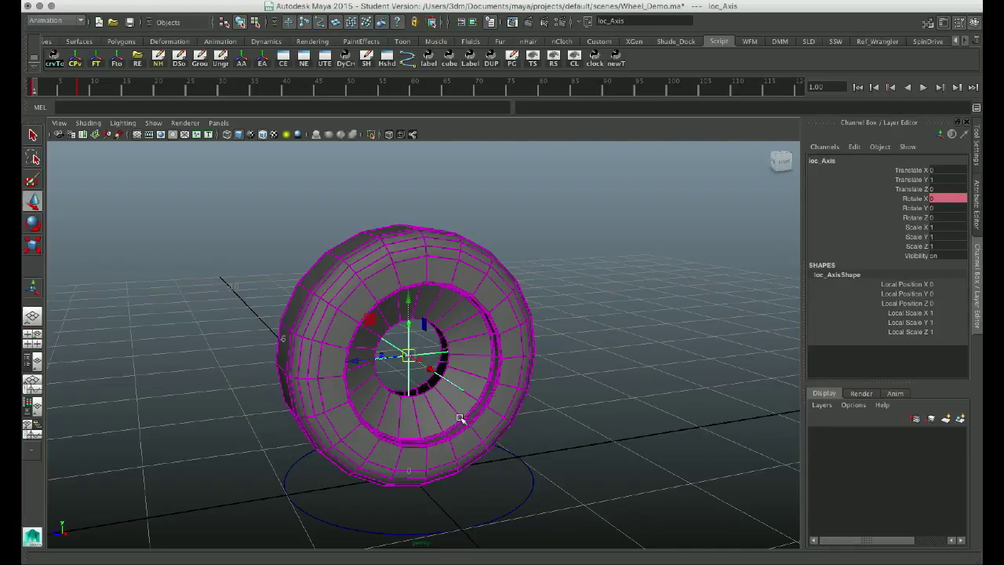
{"action": "right_click_drag", "start_coordinate": [558, 429], "coordinate": [397, 431], "text": "alt"}
{"action": "left_click_drag", "start_coordinate": [396, 430], "coordinate": [398, 459], "text": "alt"}
{"action": "left_click", "coordinate": [400, 470]}
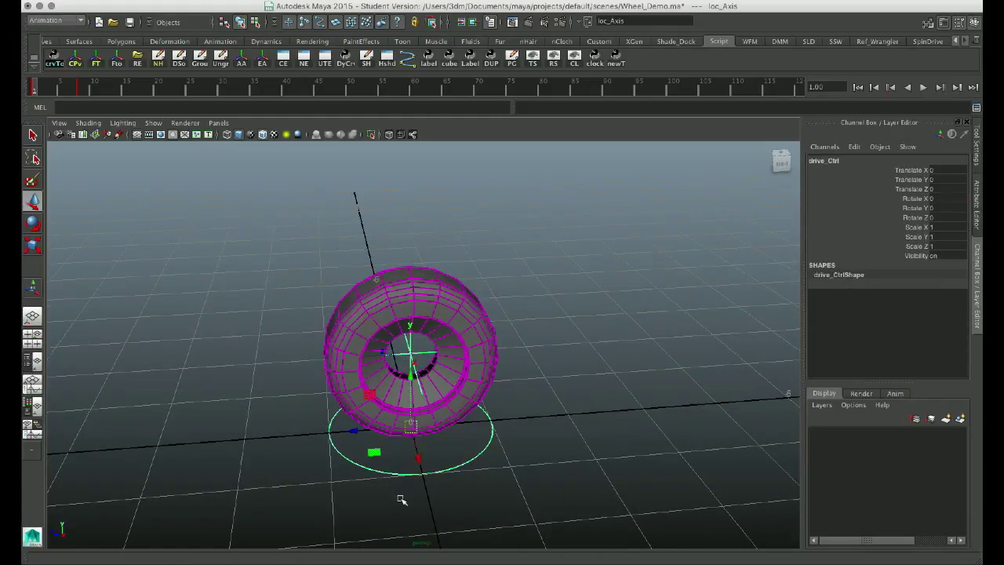
{"action": "left_click_drag", "start_coordinate": [352, 429], "coordinate": [431, 446]}
{"action": "key", "text": "z"}
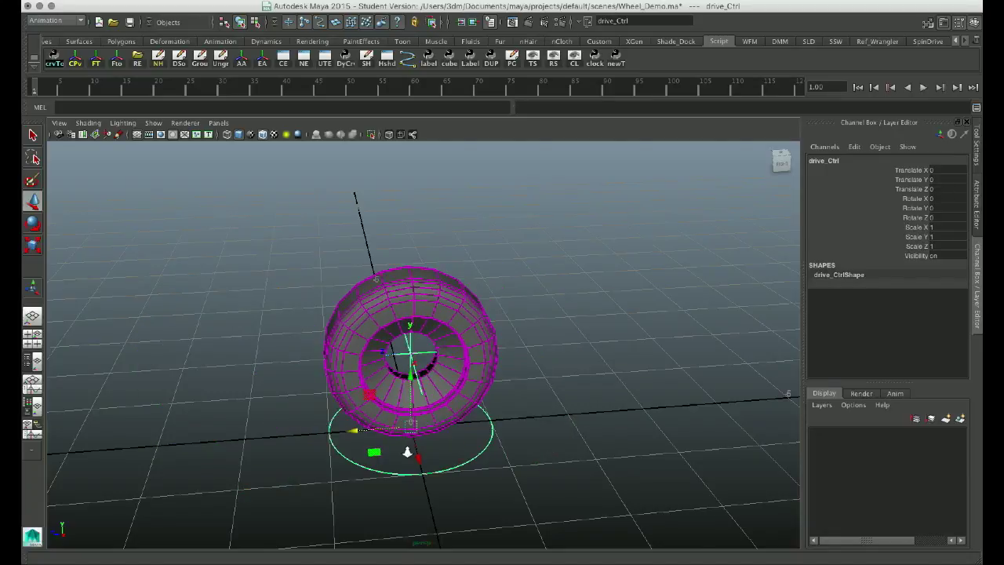
{"action": "right_click_drag", "start_coordinate": [343, 411], "coordinate": [463, 480], "text": "alt"}
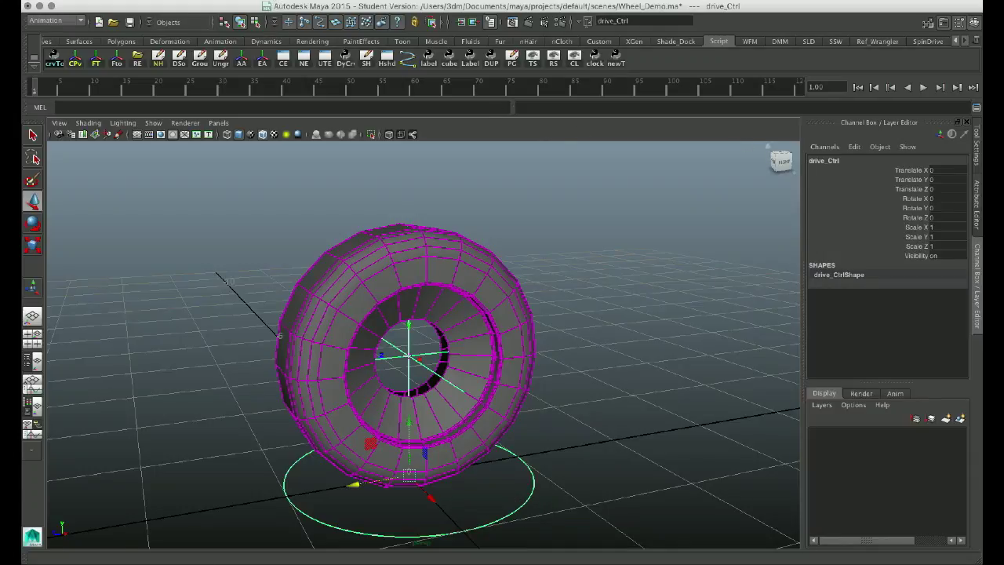
Open the Connection Editor and pick drive_Ctrl's translateZ as the output attribute.
{"action": "left_click", "coordinate": [262, 2]}
{"action": "mouse_move", "coordinate": [389, 16]}
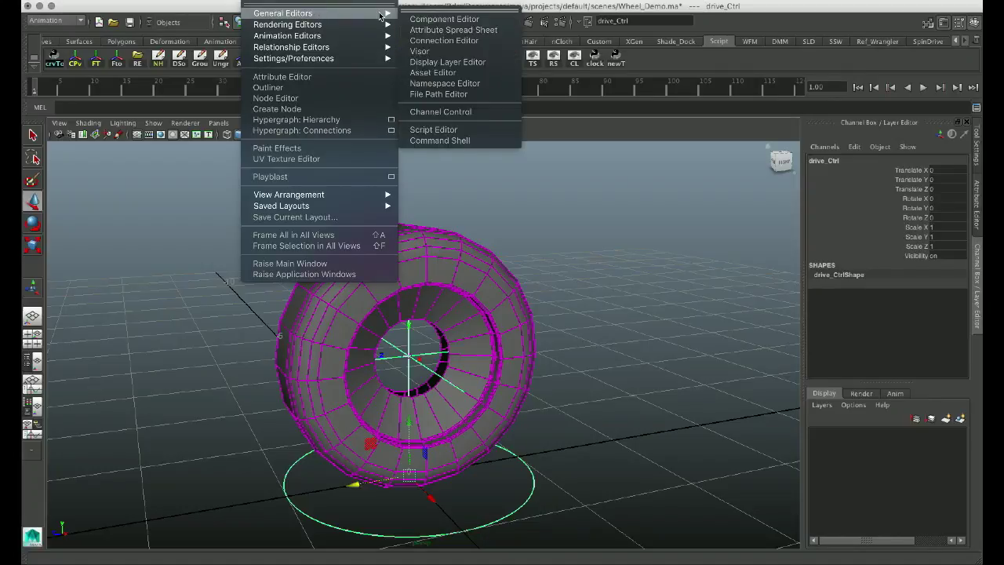
{"action": "left_click", "coordinate": [423, 43]}
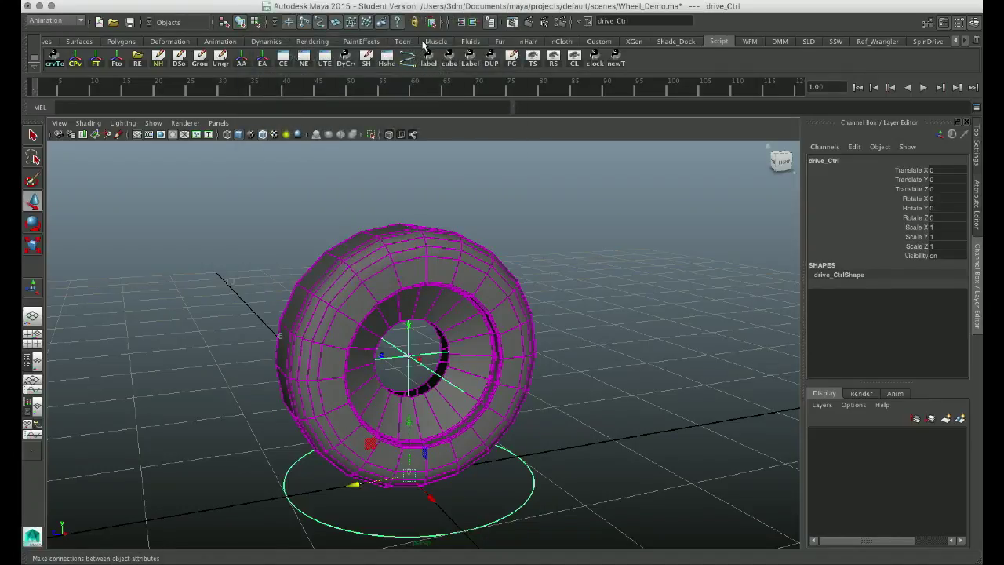
{"action": "left_click_drag", "start_coordinate": [600, 238], "coordinate": [745, 128]}
{"action": "left_click", "coordinate": [550, 209]}
{"action": "left_click", "coordinate": [615, 245]}
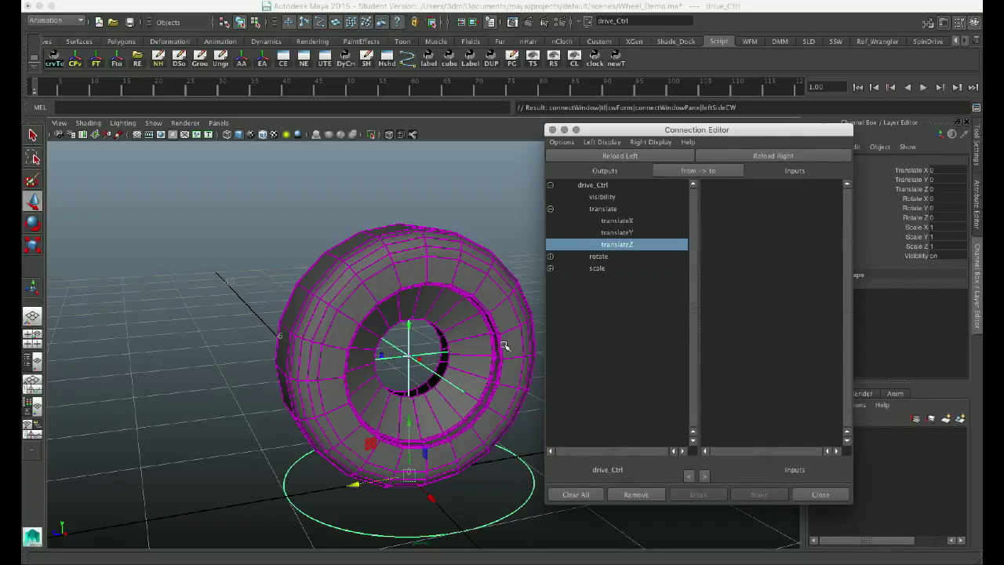
Slide the wheel control along Z and back, then select the loc_Axis locator.
{"action": "left_click_drag", "start_coordinate": [356, 486], "coordinate": [237, 490]}
{"action": "left_click_drag", "start_coordinate": [330, 480], "coordinate": [403, 477]}
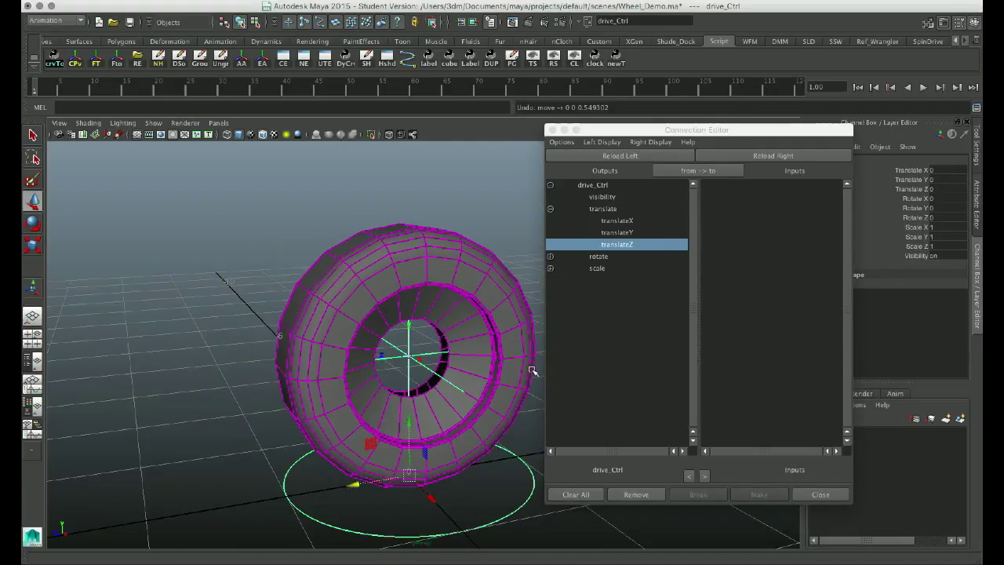
{"action": "left_click", "coordinate": [396, 345]}
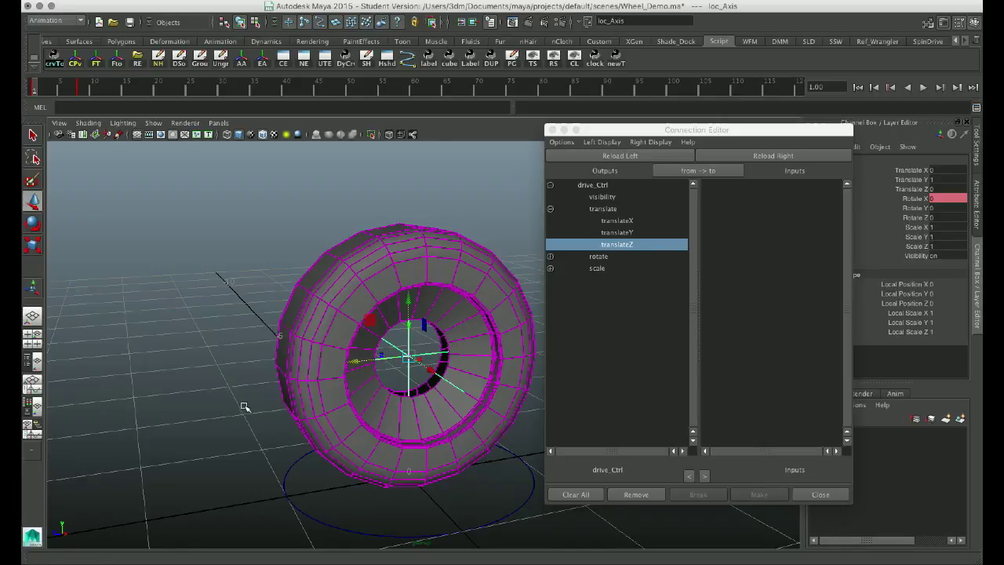
Show an Outliner beside the perspective view with DAG Objects Only turned off.
{"action": "left_click", "coordinate": [33, 382]}
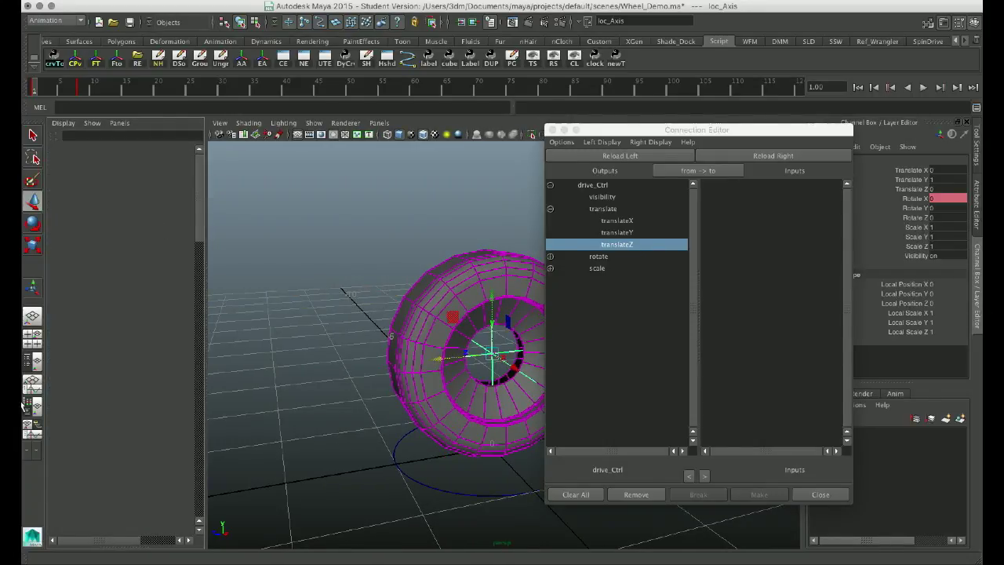
{"action": "left_click", "coordinate": [33, 363]}
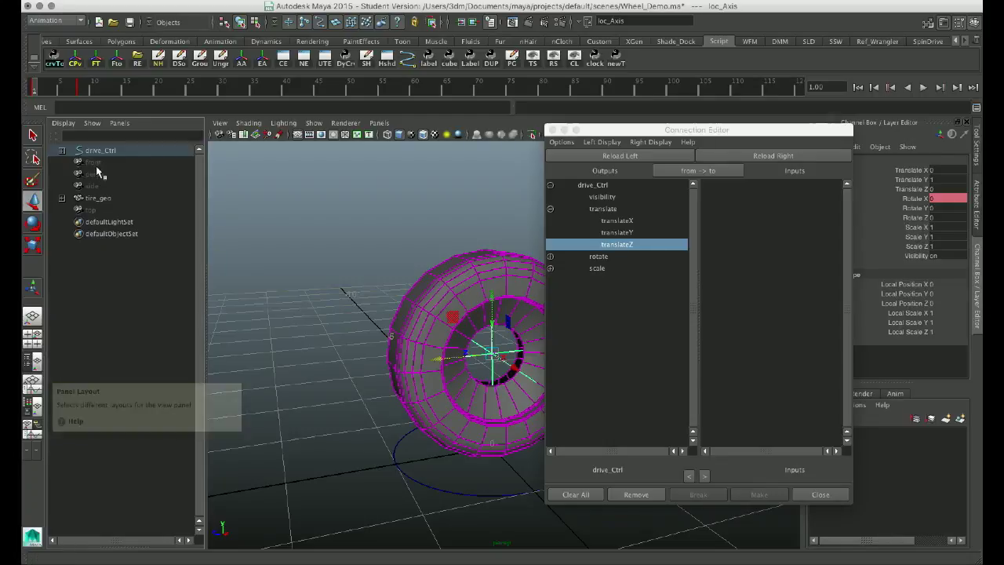
{"action": "left_click", "coordinate": [64, 123]}
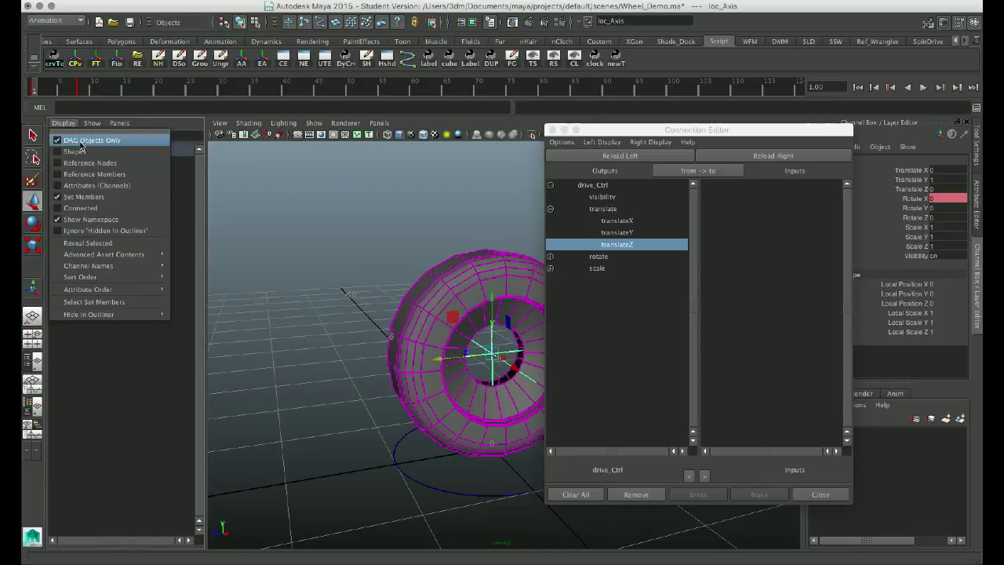
{"action": "left_click", "coordinate": [123, 141]}
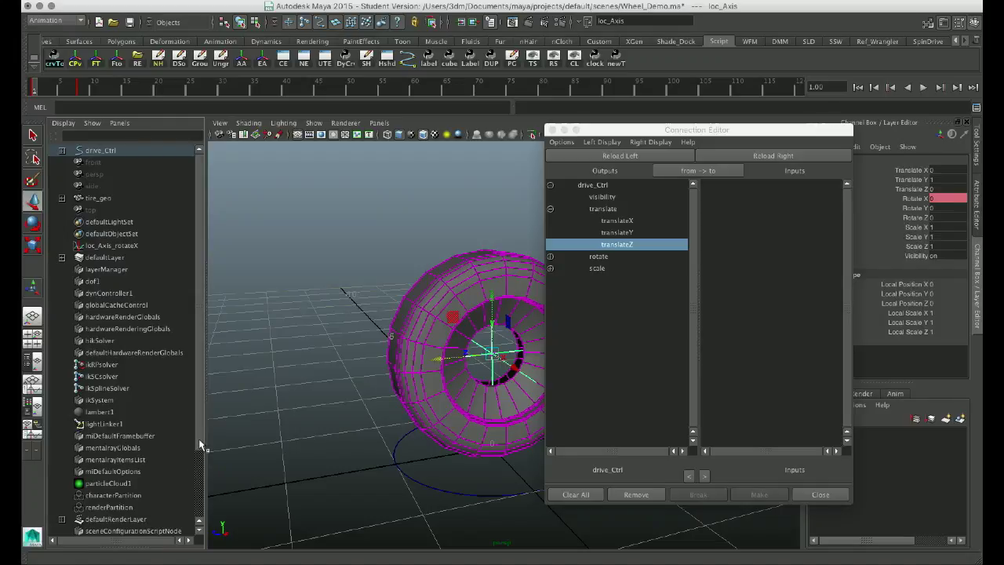
Select the loc_Axis_rotateX animation curve in the Outliner.
{"action": "left_click_drag", "start_coordinate": [199, 471], "coordinate": [194, 514]}
{"action": "left_click_drag", "start_coordinate": [196, 478], "coordinate": [195, 409]}
{"action": "left_click", "coordinate": [114, 247]}
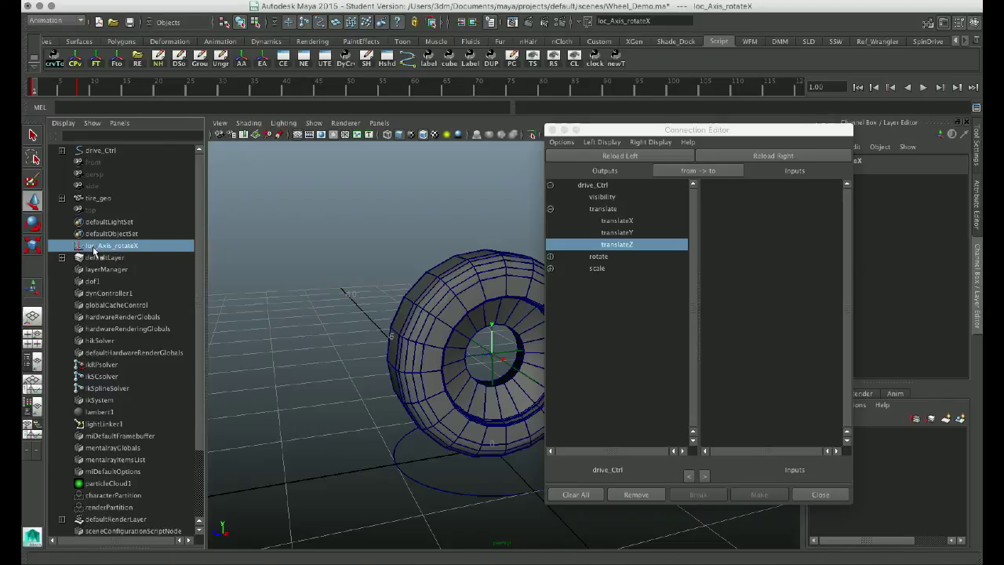
{"action": "middle_click_drag", "start_coordinate": [92, 249], "coordinate": [127, 250]}
Load loc_Axis_rotateX on the right and connect translateZ to its input attribute.
{"action": "left_click", "coordinate": [773, 155]}
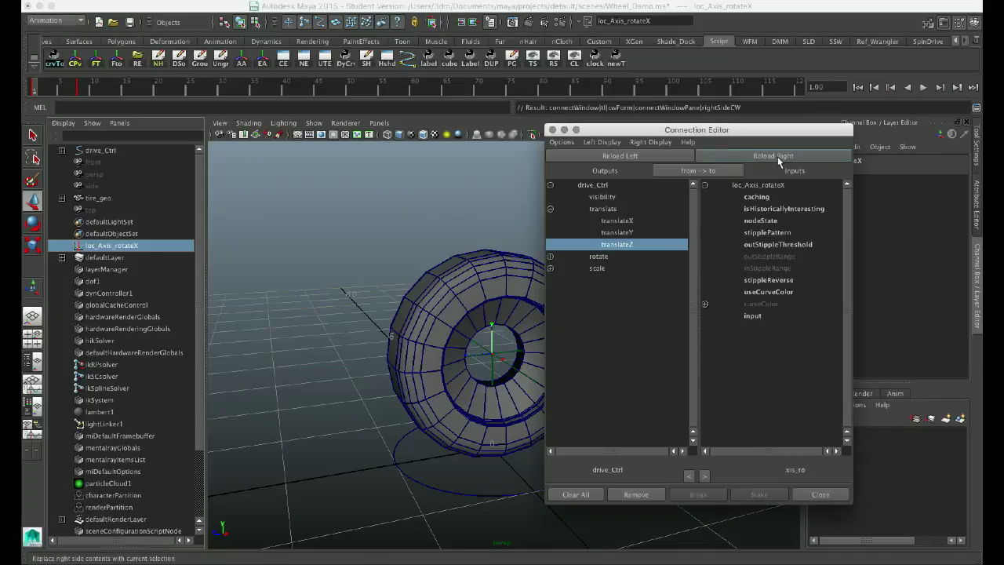
{"action": "left_click_drag", "start_coordinate": [747, 130], "coordinate": [637, 126]}
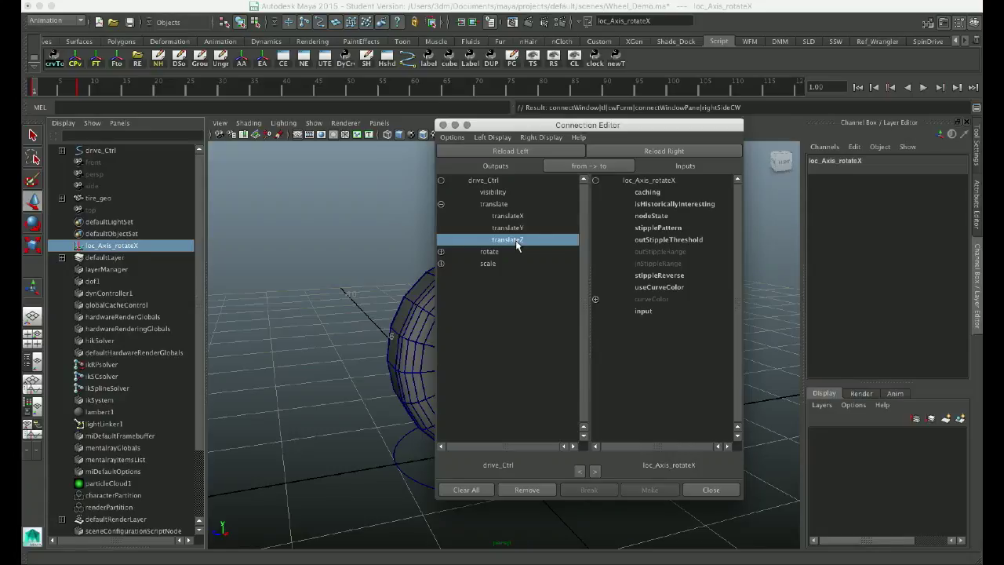
{"action": "left_click", "coordinate": [647, 311]}
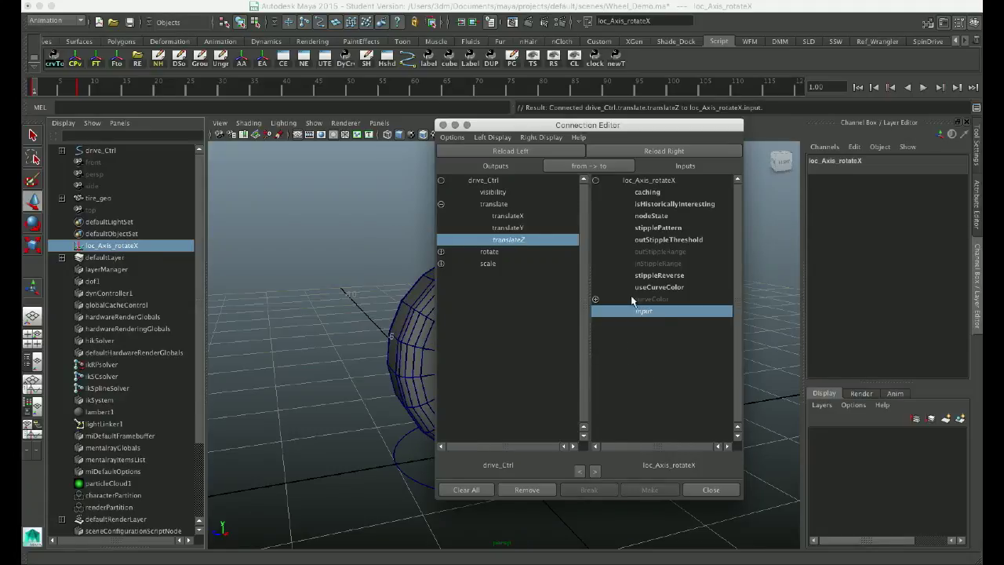
{"action": "left_click_drag", "start_coordinate": [610, 127], "coordinate": [884, 140]}
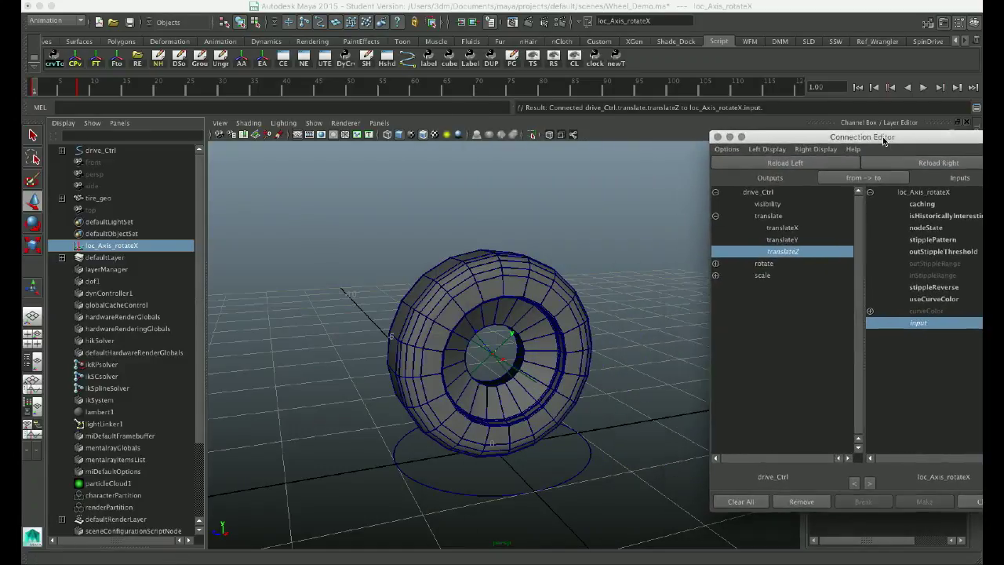
Play the timeline and stop it at frame 37.
{"action": "left_click", "coordinate": [156, 94]}
{"action": "key", "text": "alt+v"}
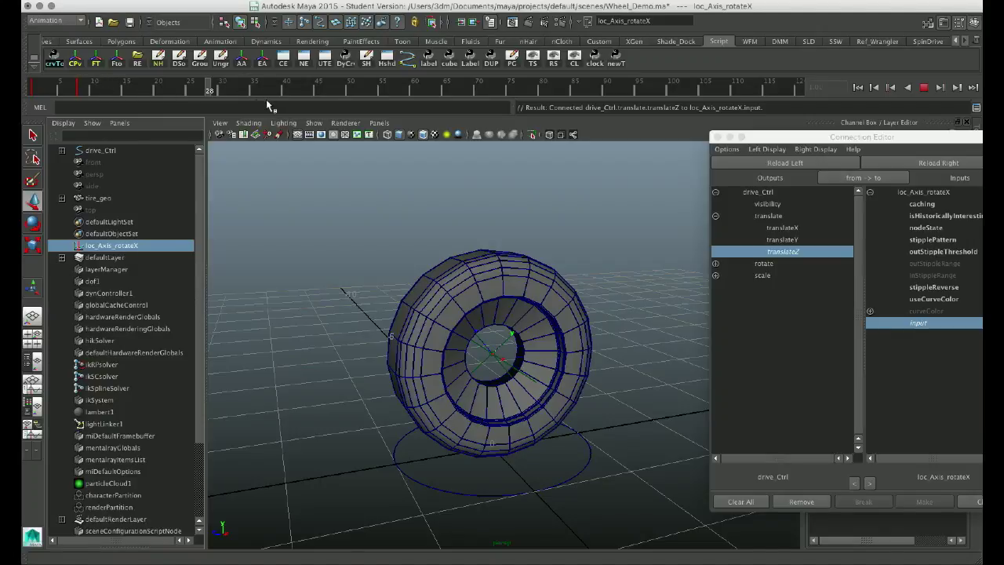
{"action": "left_click", "coordinate": [267, 96]}
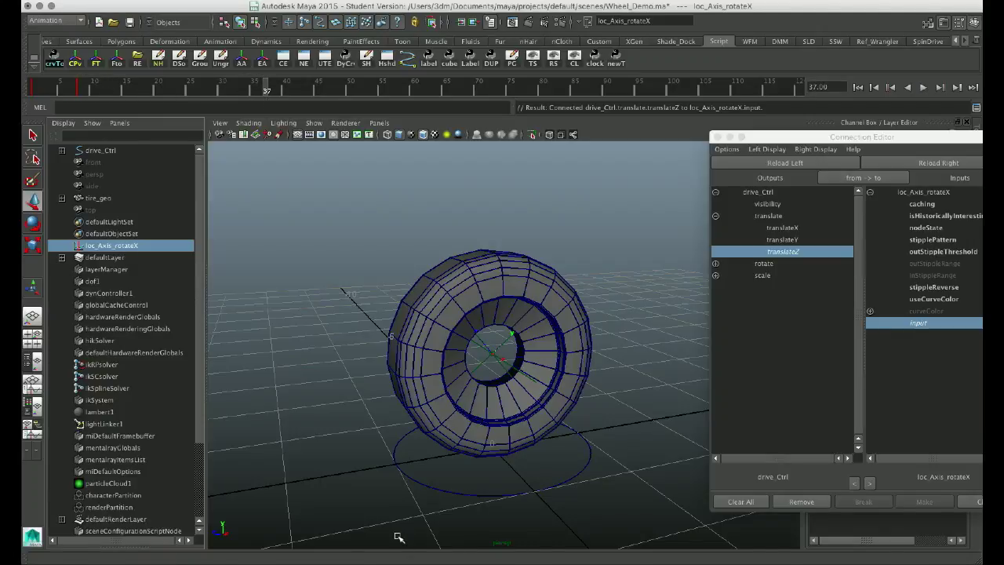
Drag drive_Ctrl along Z to roll the tire, checking the loc_Axis locator.
{"action": "left_click", "coordinate": [457, 502]}
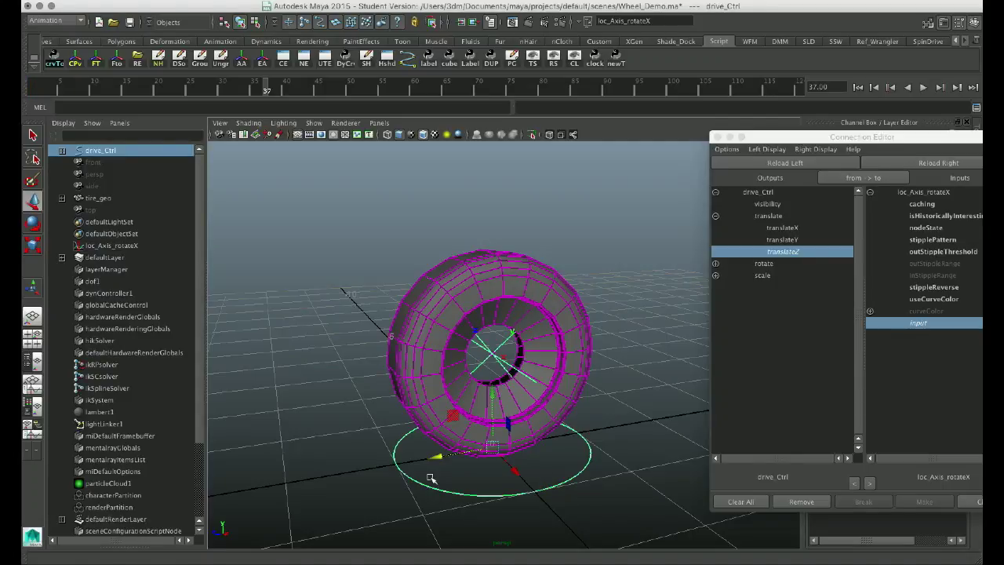
{"action": "left_click_drag", "start_coordinate": [436, 457], "coordinate": [357, 505]}
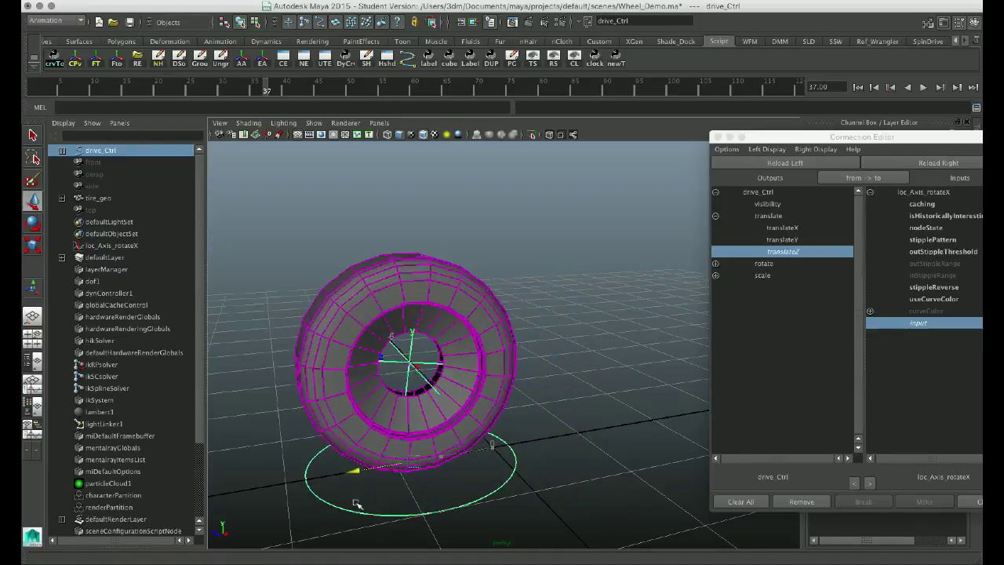
{"action": "left_click", "coordinate": [411, 348]}
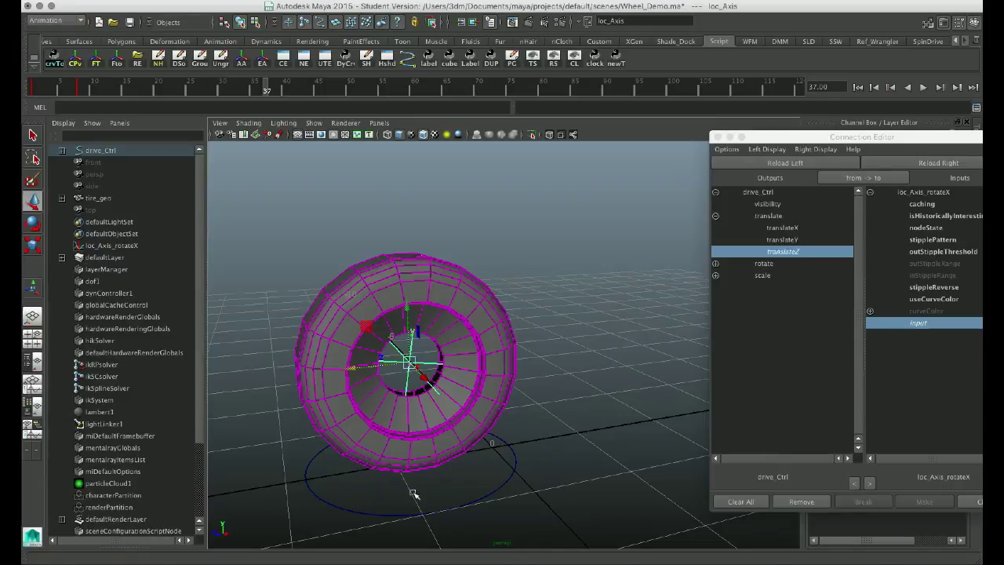
{"action": "left_click", "coordinate": [363, 510]}
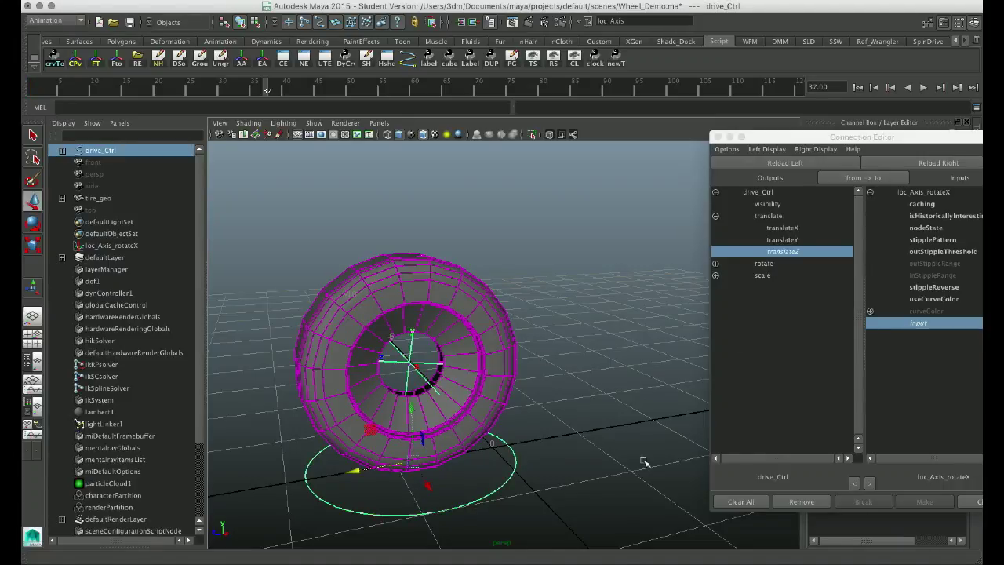